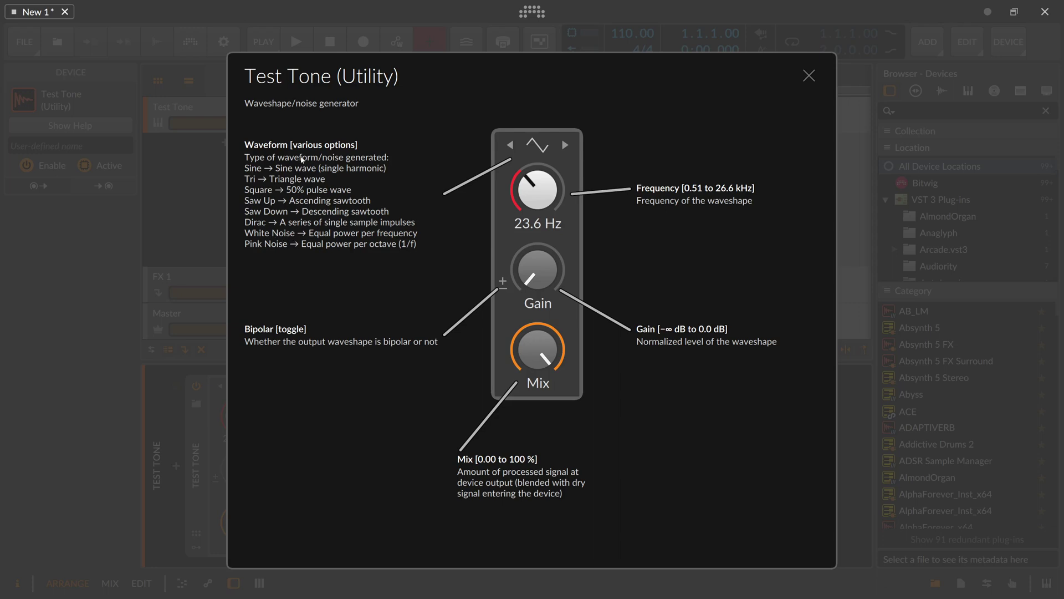
Set the Test Tone's waveform to Sine in the interactive help view.
click(537, 150)
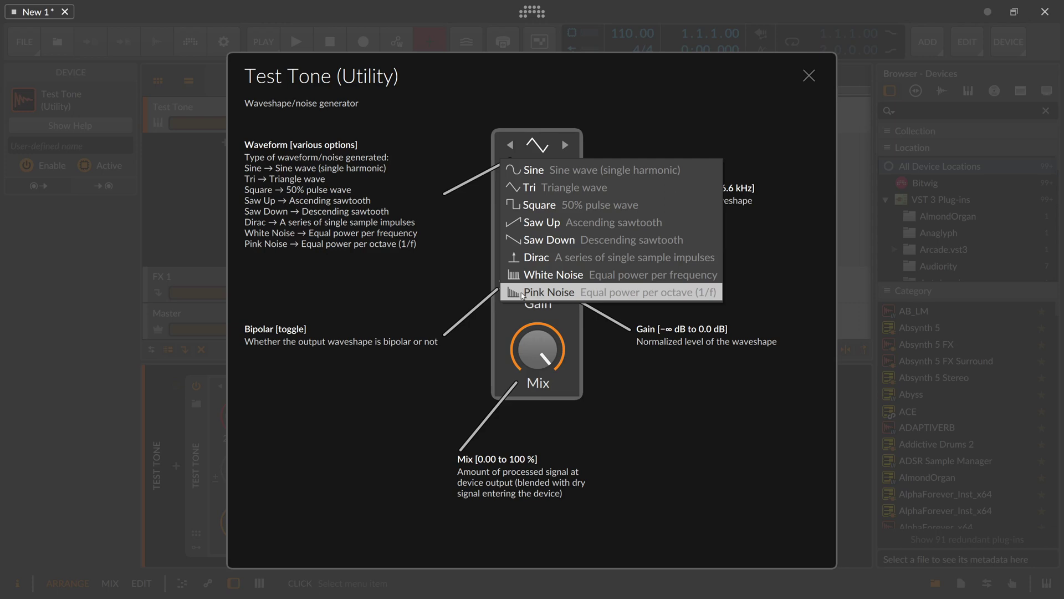
click(547, 173)
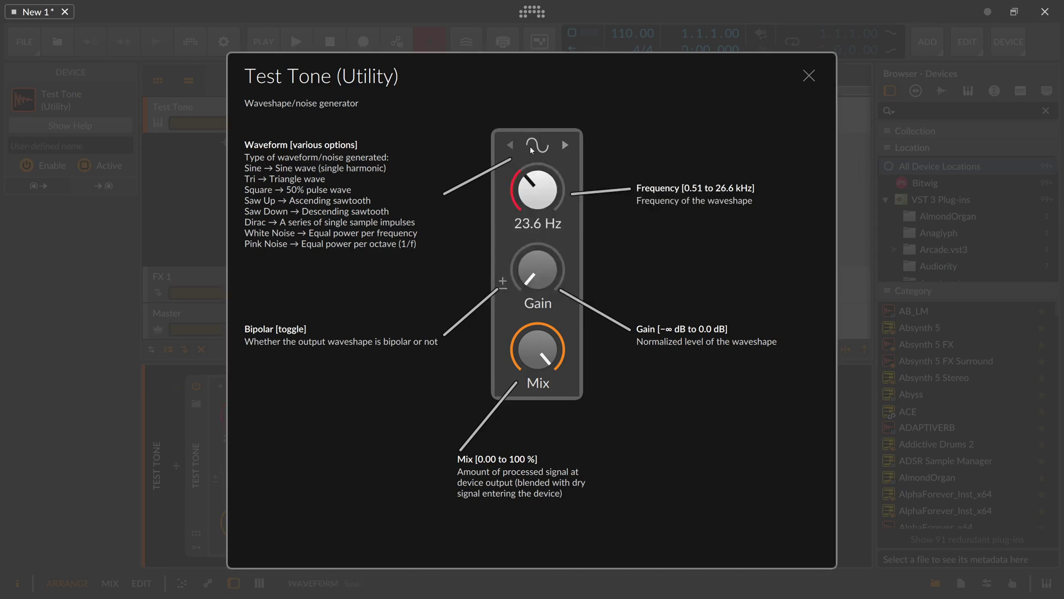
Try out the Test Tone's Frequency, Gain and Mix knobs in the help view, leaving the frequency at 494 Hz.
mouse_move(539, 185)
mouse_down()
mouse_move(539, 128)
mouse_move(541, 190)
mouse_up()
drag(534, 278, 533, 247)
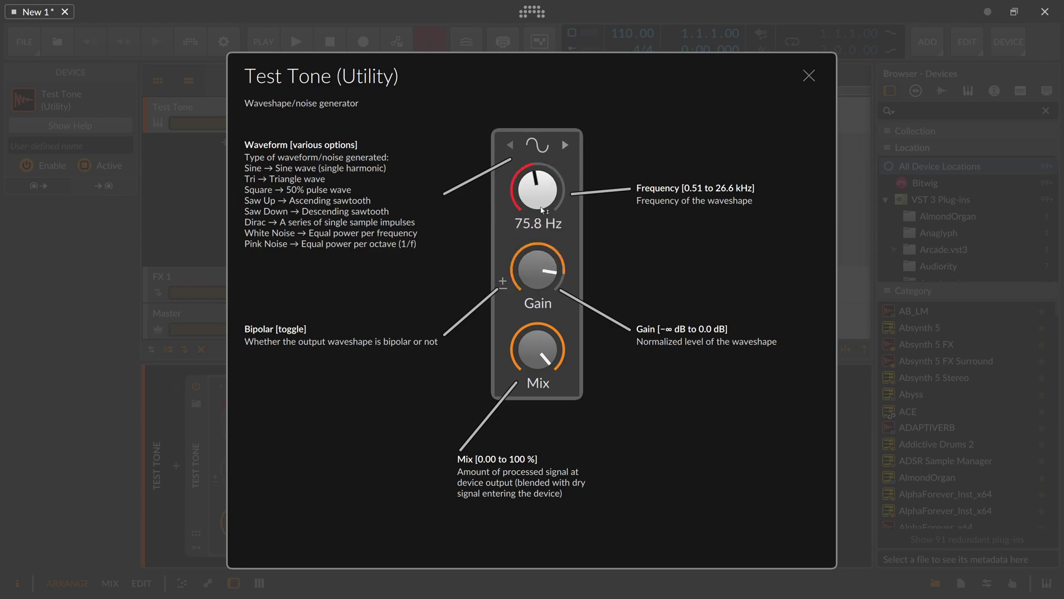
drag(537, 189, 558, 251)
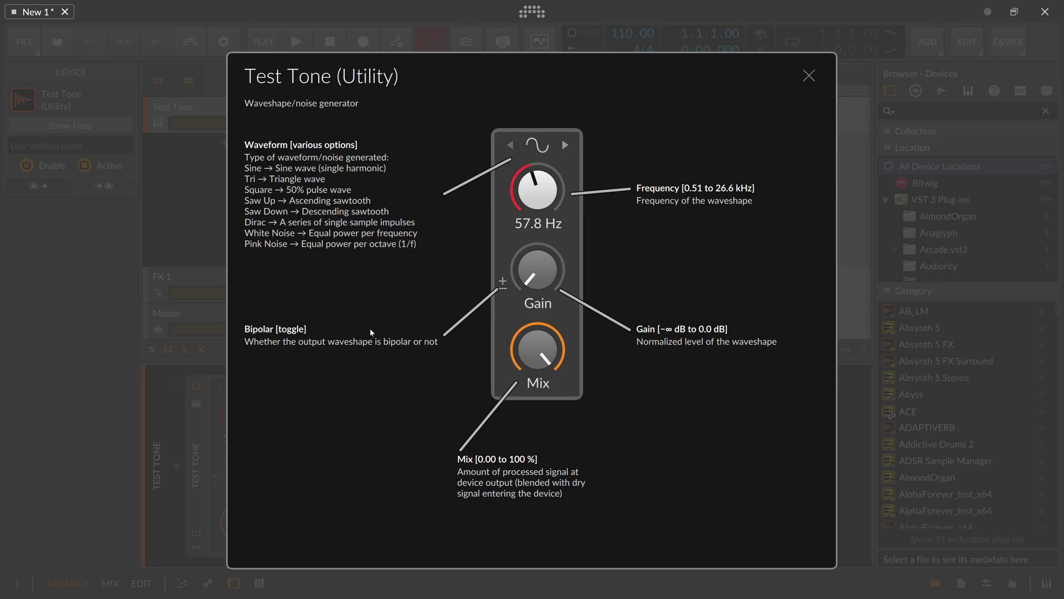
mouse_move(537, 349)
mouse_down()
mouse_move(537, 374)
mouse_move(537, 345)
mouse_up()
drag(544, 342, 541, 269)
mouse_move(528, 265)
mouse_down()
mouse_move(527, 244)
mouse_move(527, 265)
mouse_up()
mouse_move(538, 194)
mouse_down()
mouse_move(537, 166)
mouse_move(540, 214)
mouse_move(540, 186)
mouse_up()
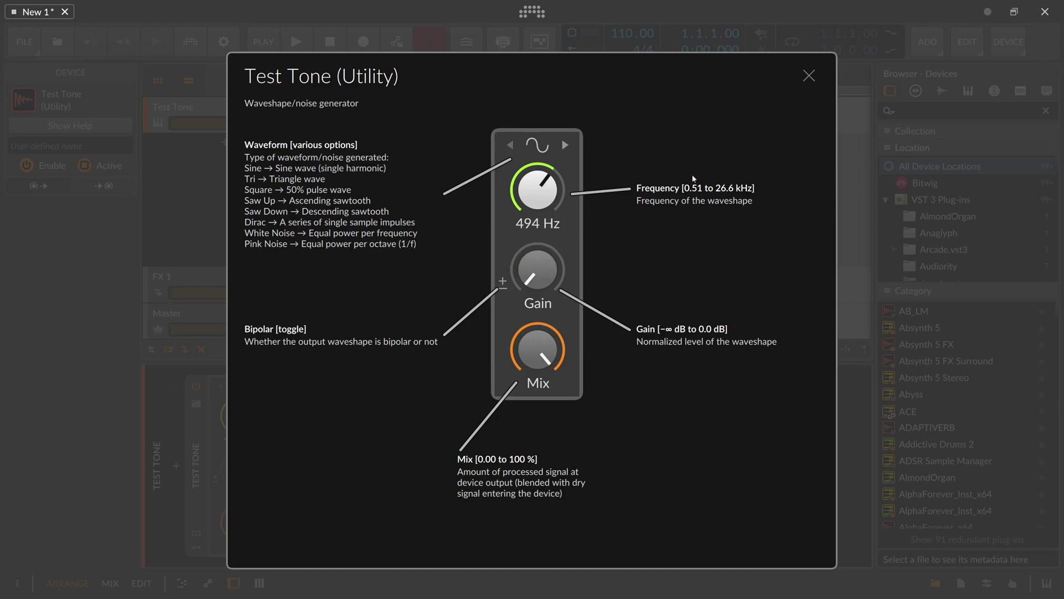
Close the Test Tone help and vary the device's gain and frequency against the Oscilloscope, ending at 150 Hz with the gain fully down.
click(808, 75)
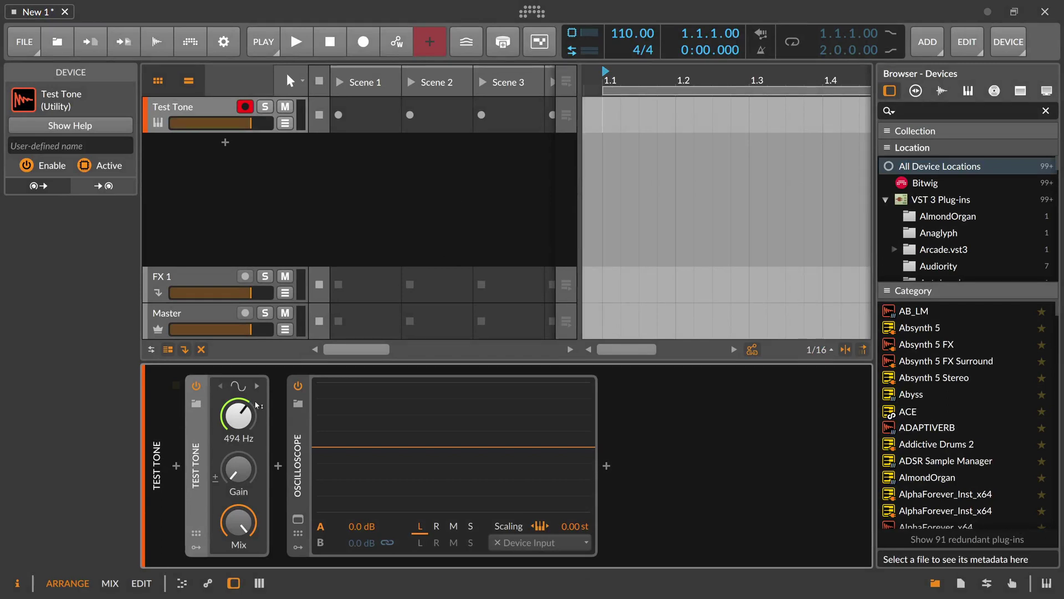
mouse_move(238, 469)
mouse_down()
mouse_move(238, 427)
mouse_move(238, 451)
mouse_up()
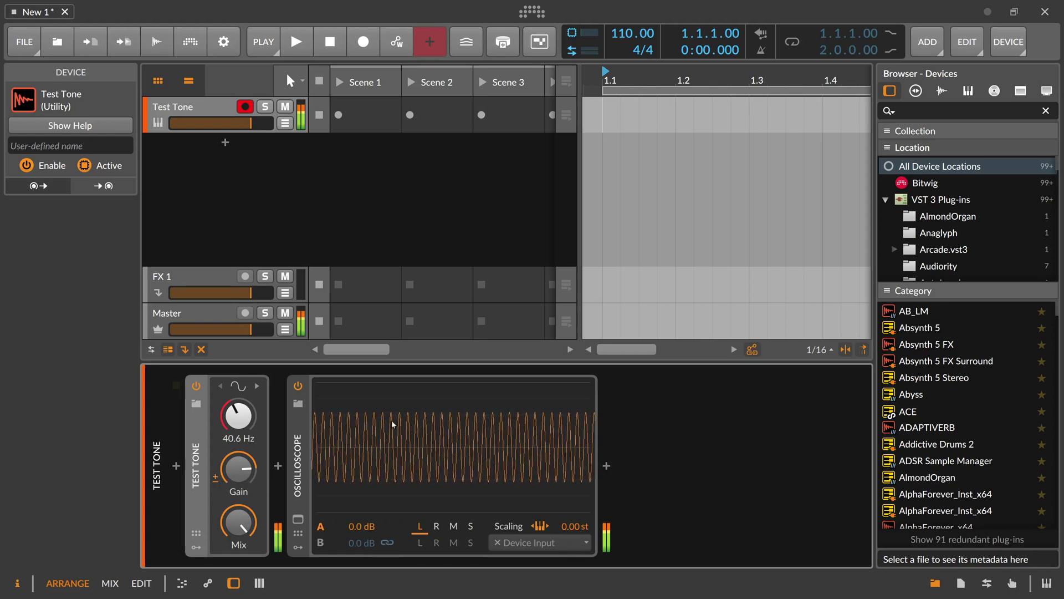
drag(258, 462, 258, 469)
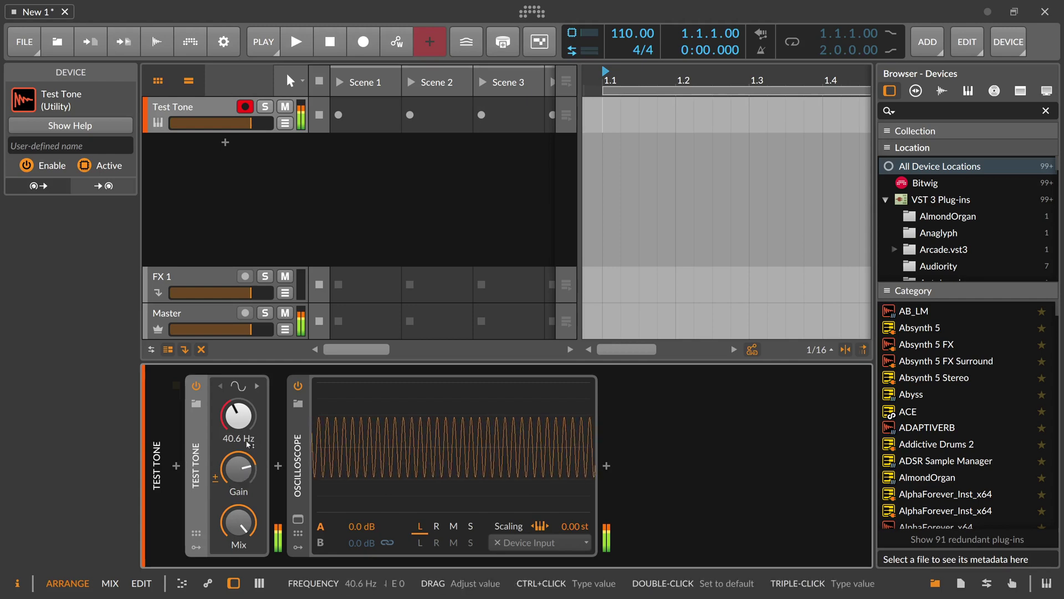
drag(239, 416, 244, 465)
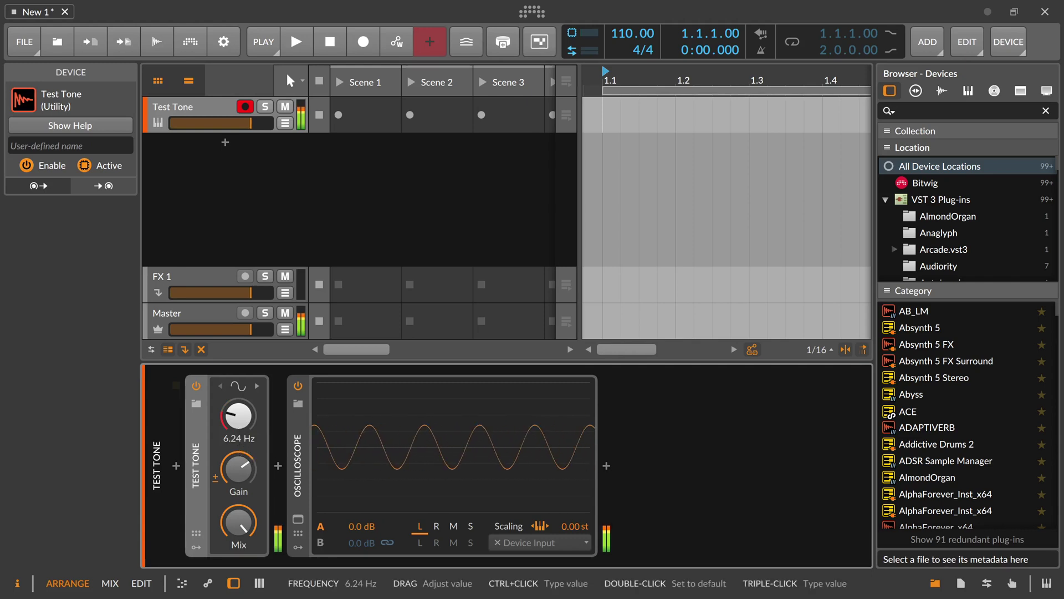
mouse_move(238, 419)
mouse_down()
mouse_move(238, 371)
mouse_move(238, 399)
mouse_move(239, 371)
mouse_move(263, 437)
mouse_move(237, 413)
mouse_up()
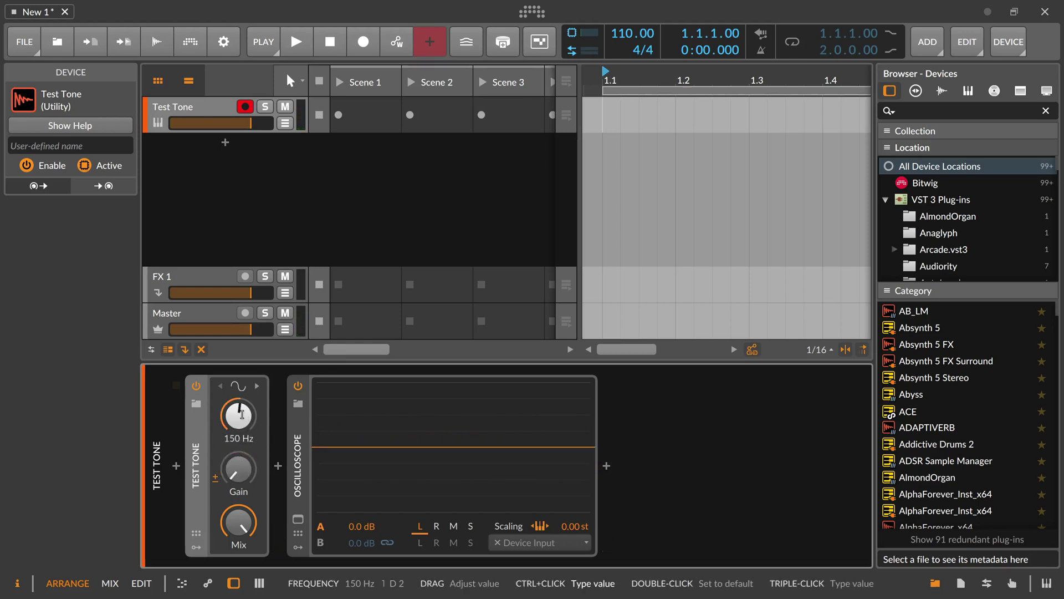
Set the Test Tone's frequency to the note value c3.
ctrl+click(242, 414)
text(c3)
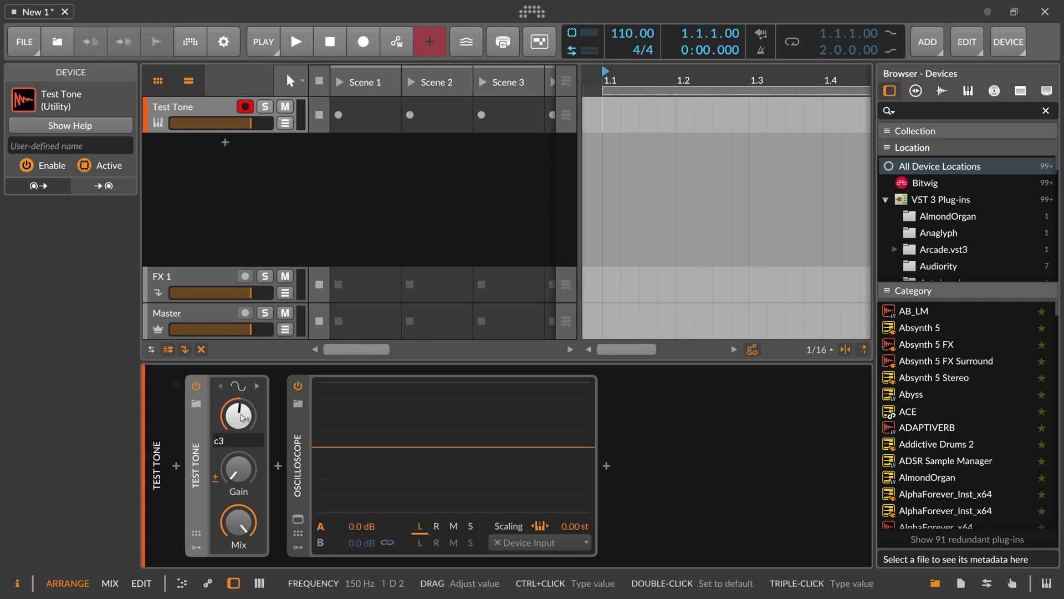
key(Return)
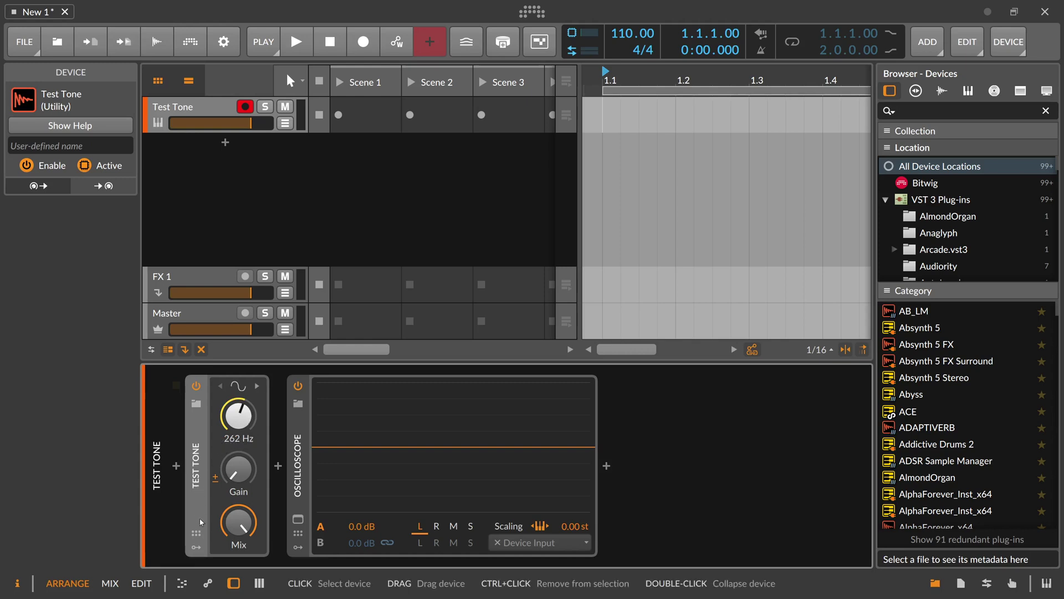
Show the Test Tone's modulator slots, add a Keytrack modulator to the first one and expand its editor.
click(198, 532)
click(222, 407)
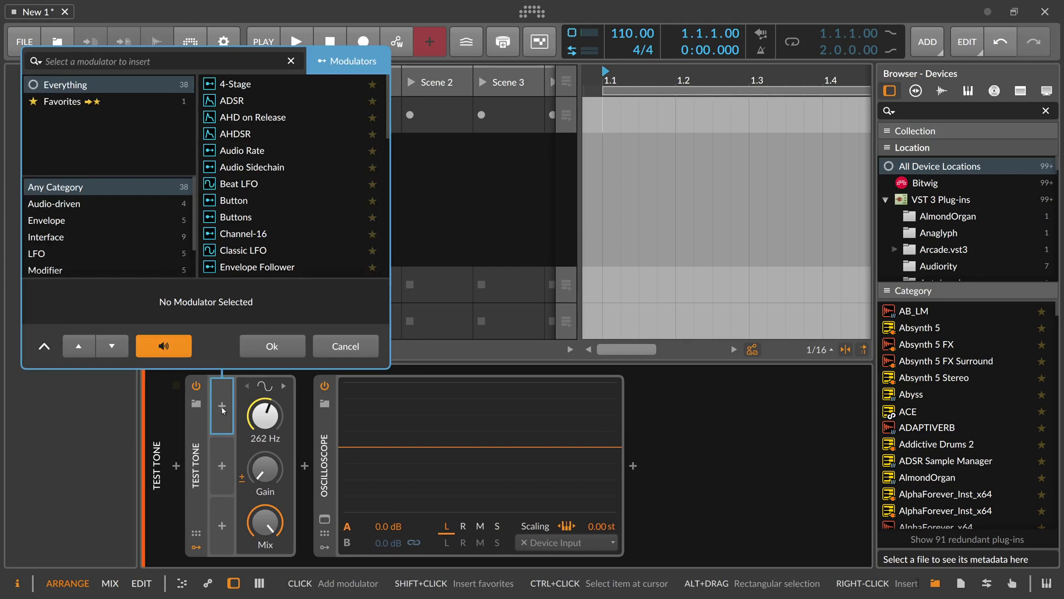
text(key)
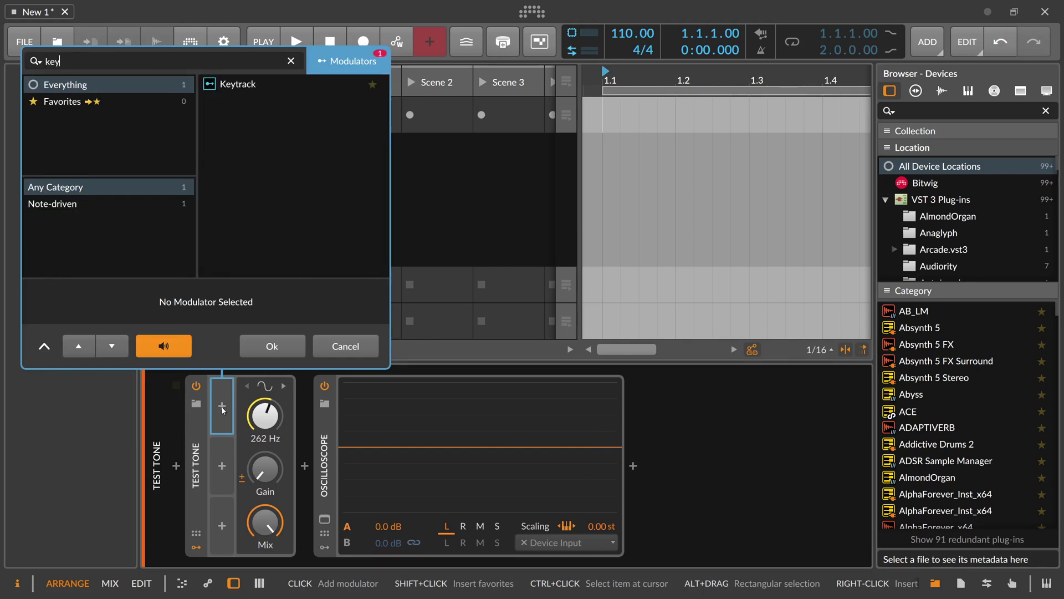
key(Down)
key(Return)
click(233, 408)
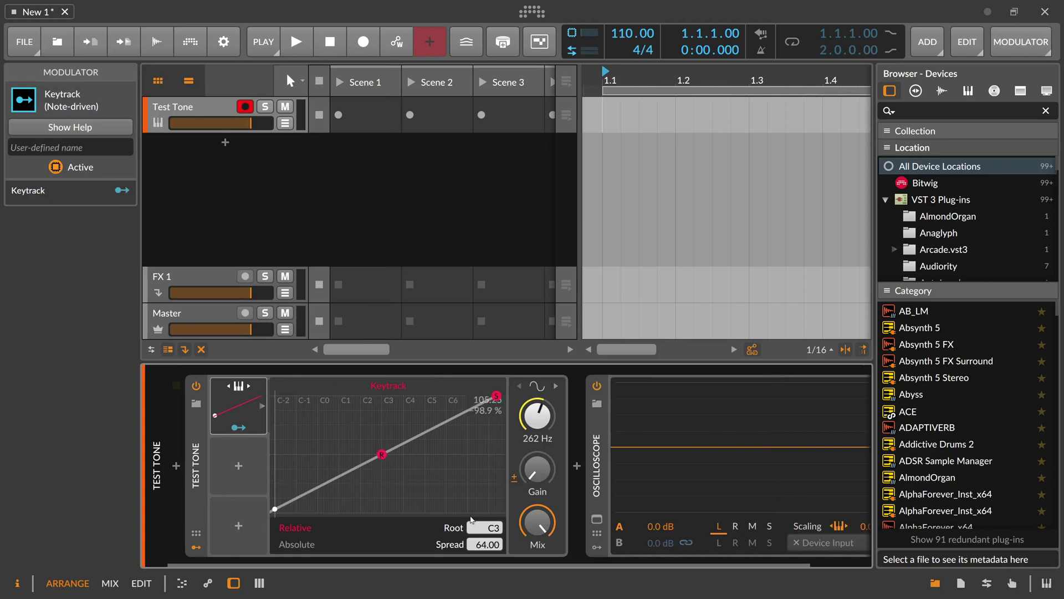
Map the Keytrack modulator to the Test Tone's Frequency with a modulation amount of 64 semitones.
click(538, 420)
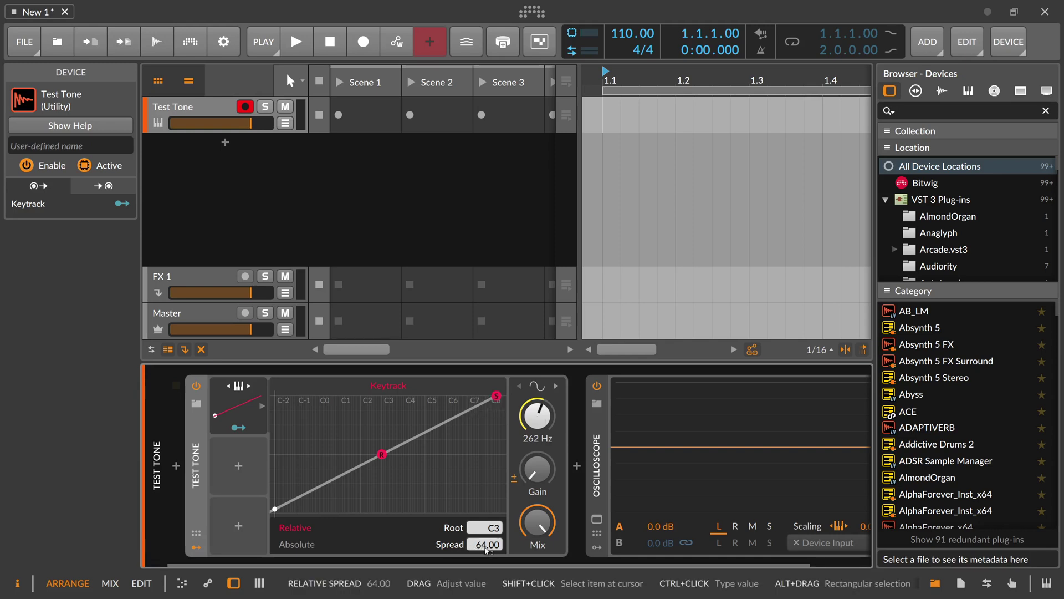
click(239, 427)
drag(538, 417, 538, 354)
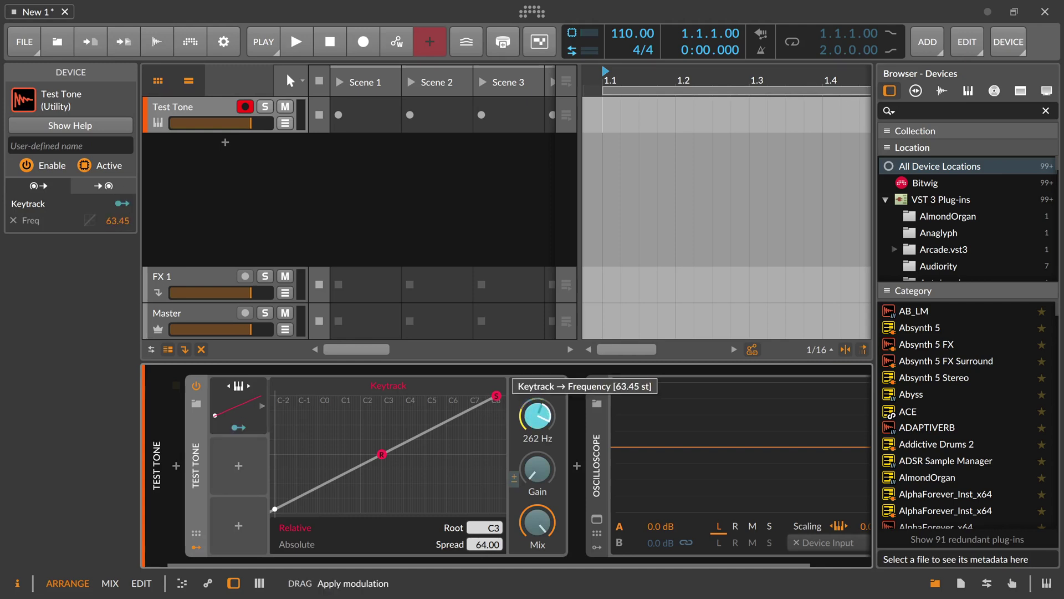
drag(537, 415, 537, 414)
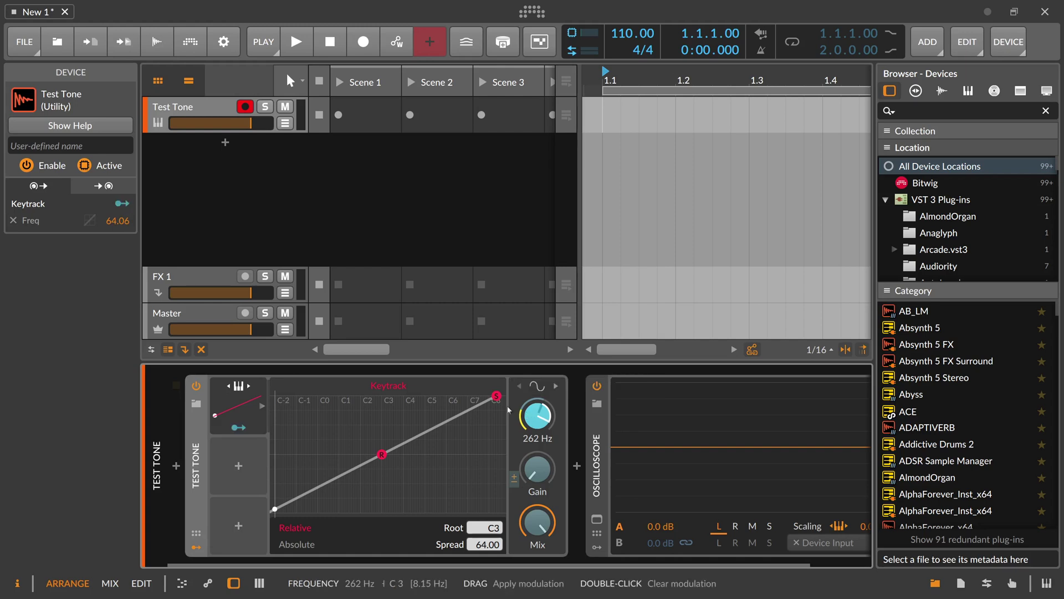
double_click(116, 220)
text(64)
key(Return)
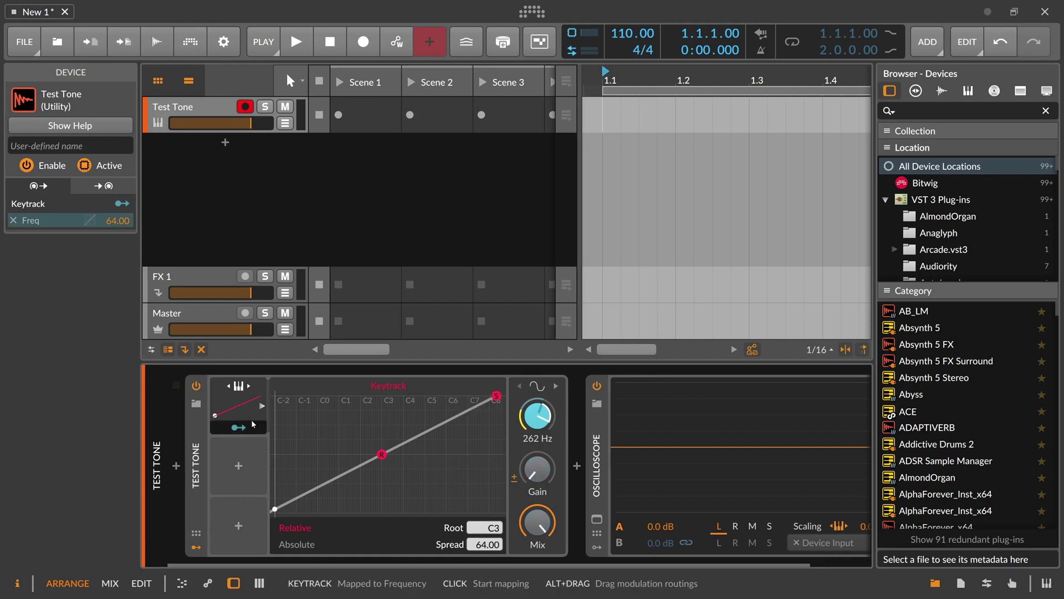
Play notes to test the key tracking, raising the Test Tone's gain to about -9.1 dB and returning it to minimum.
key(h)
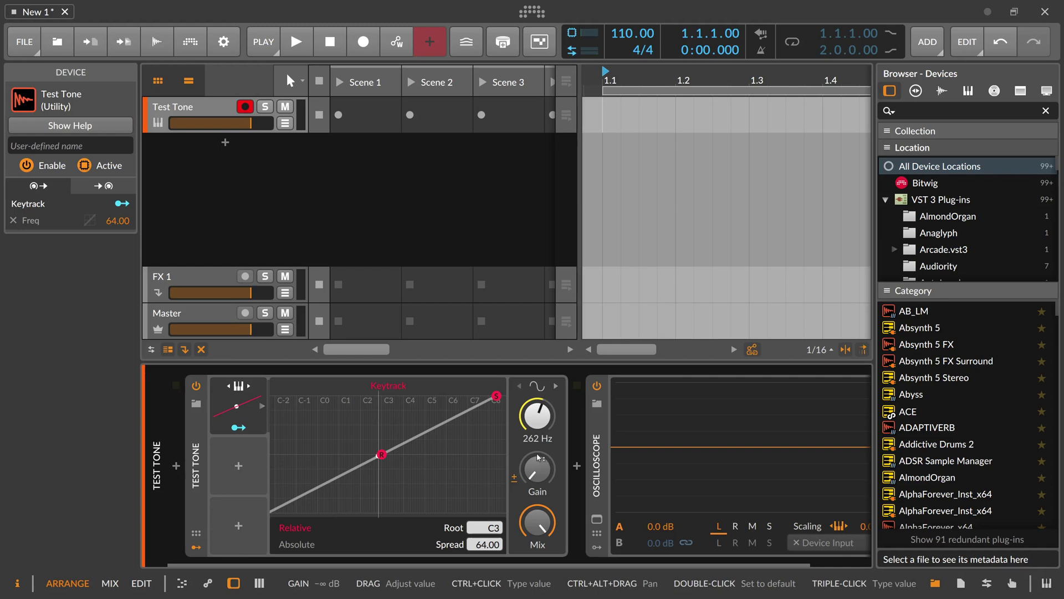
drag(537, 470, 537, 454)
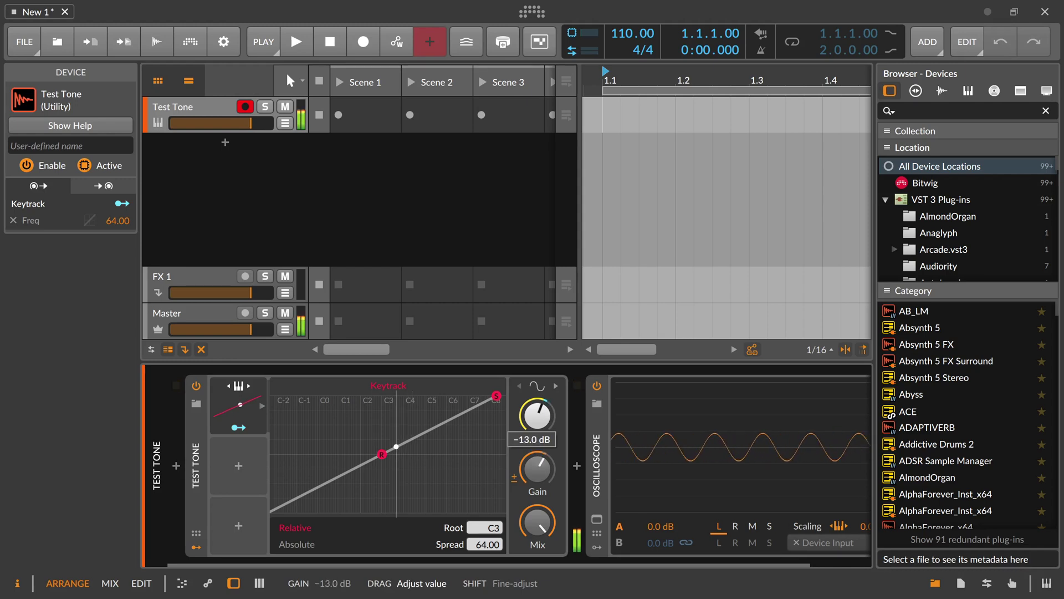
drag(538, 455, 538, 447)
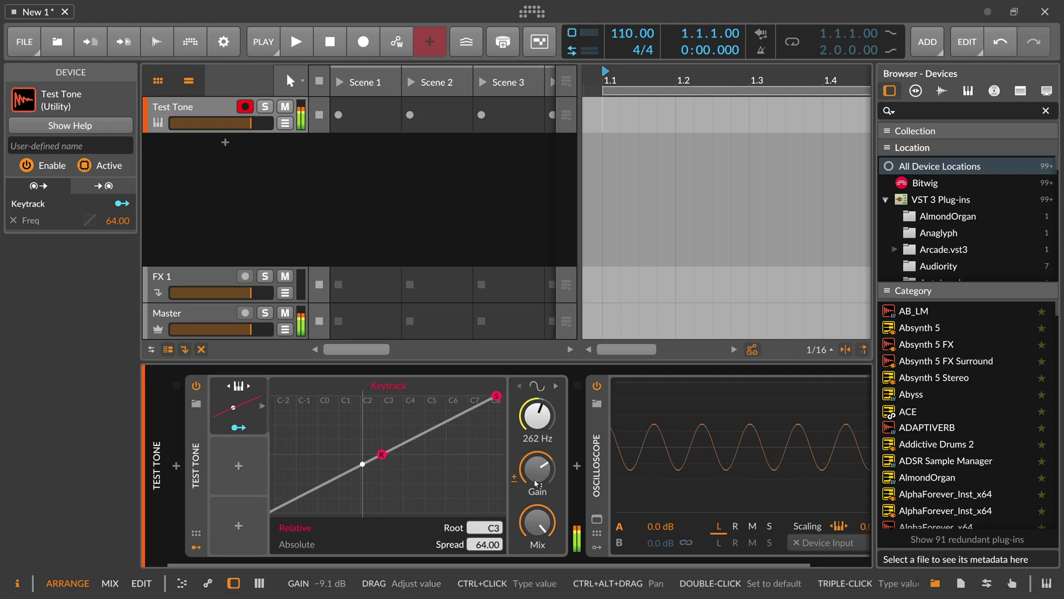
drag(531, 470, 531, 532)
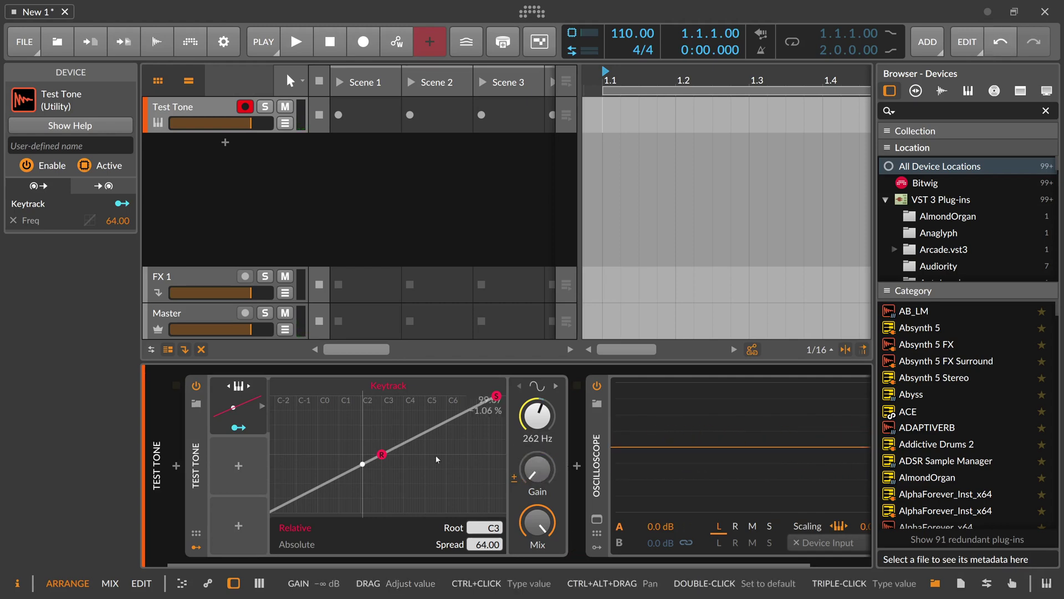
Add an ADSR modulator to the second slot and map it to the Test Tone's Gain with an amount of about 0.857.
click(238, 466)
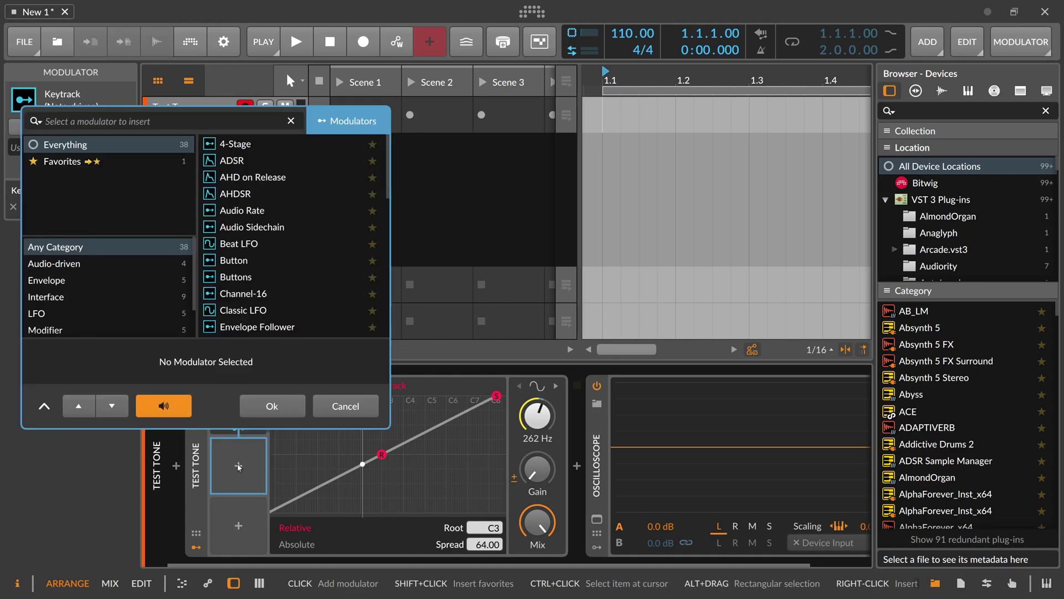
text(ad)
key(Down)
key(Return)
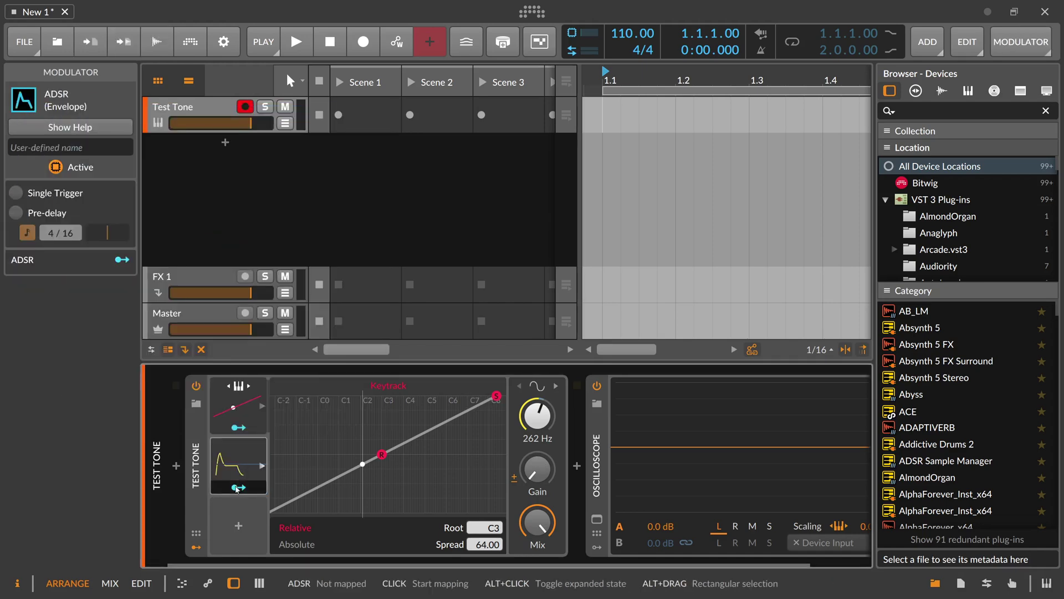
click(239, 487)
drag(537, 469, 527, 444)
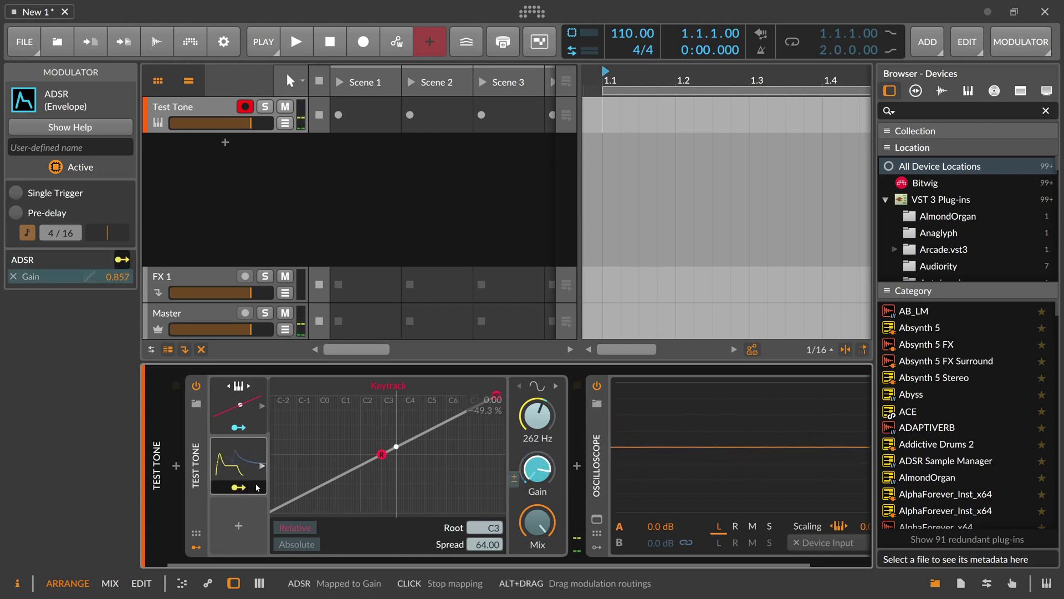
Expand the ADSR editor and adjust the envelope's attack, decay, sustain and release, with attack at about 60.2 %.
click(238, 460)
drag(291, 524, 291, 525)
drag(325, 524, 358, 511)
drag(391, 524, 391, 511)
mouse_move(291, 524)
mouse_down()
mouse_move(291, 516)
mouse_move(297, 522)
mouse_up()
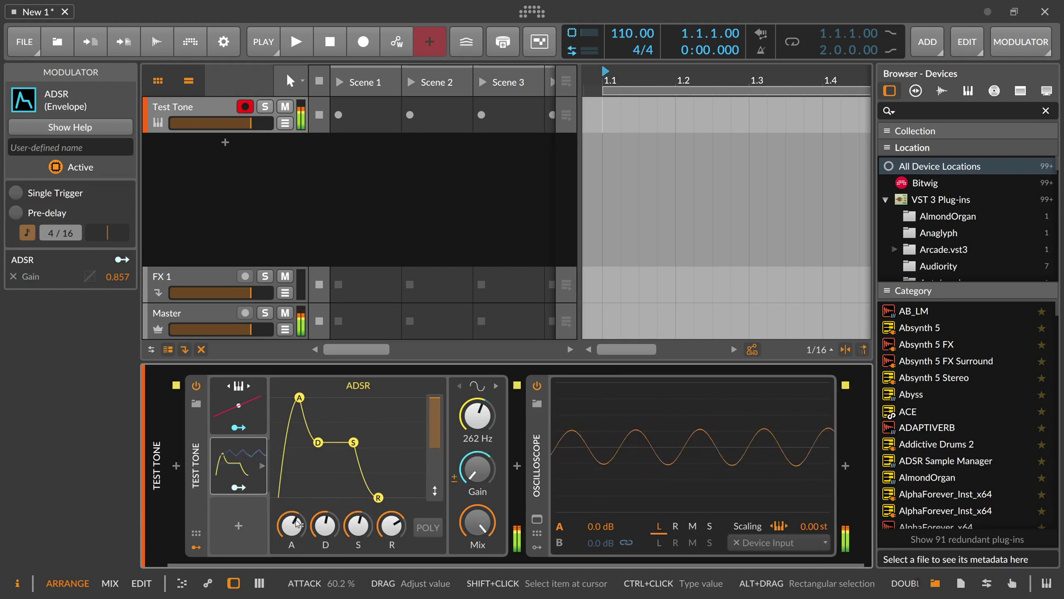
Try the Square waveform on the Test Tone and switch back to Sine.
click(480, 386)
click(493, 443)
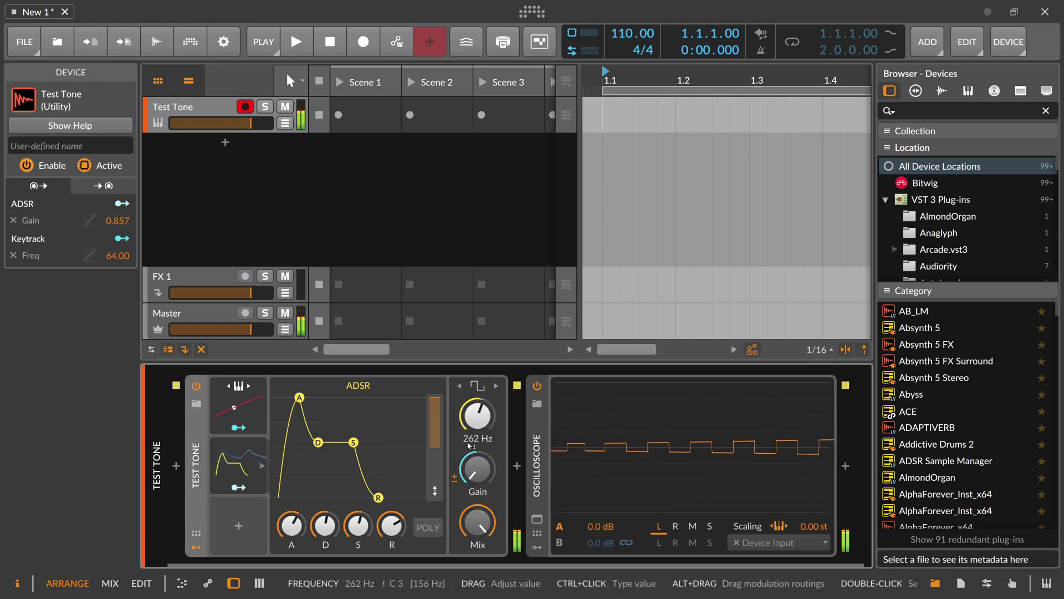
click(483, 387)
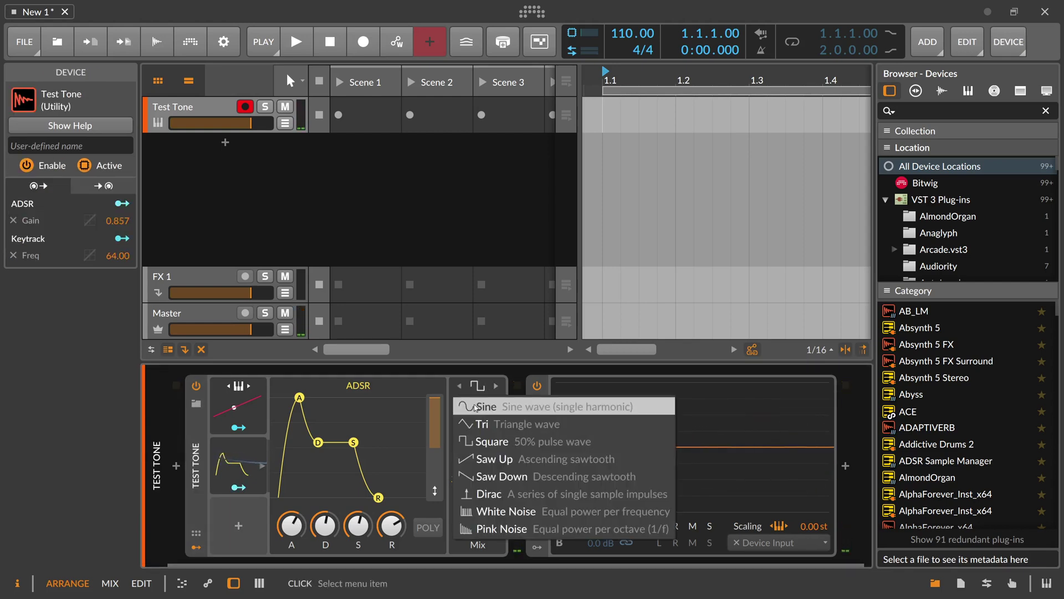
click(486, 406)
Collapse the ADSR editor and insert an Instrument Selector in front of the Test Tone device.
click(233, 457)
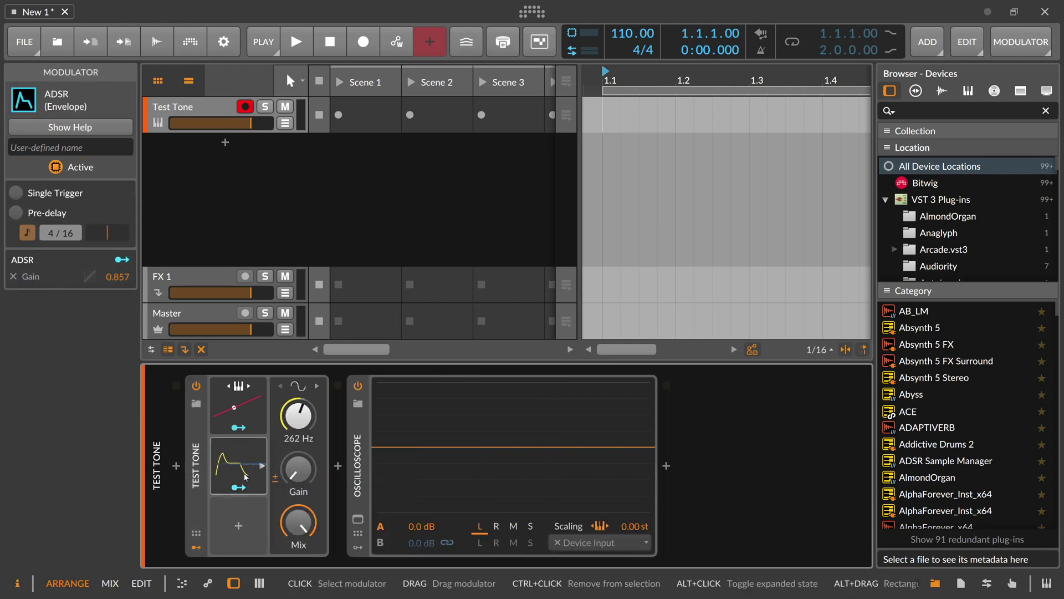
click(200, 464)
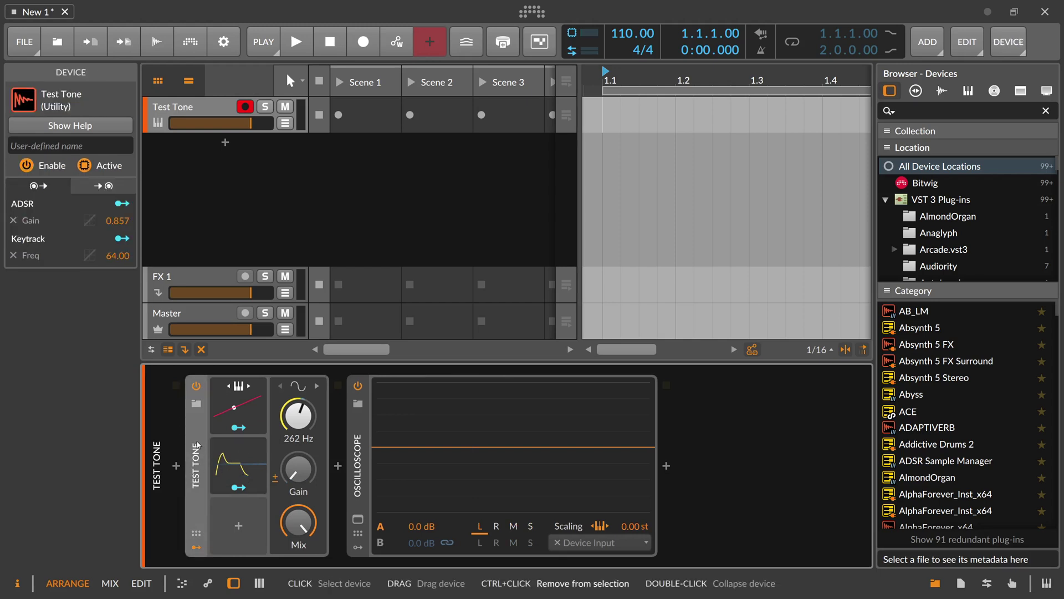
click(177, 465)
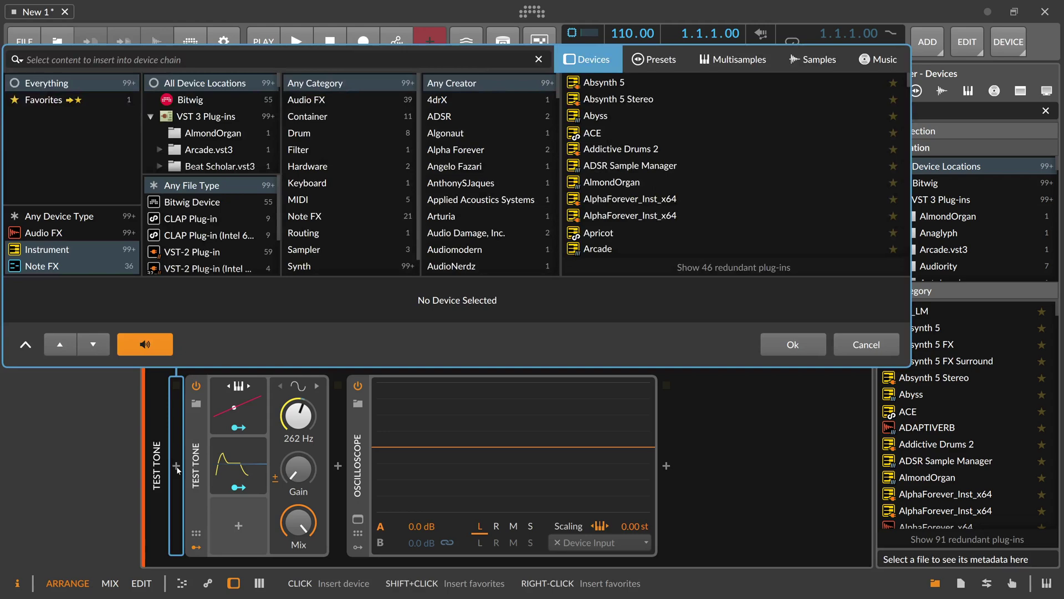
text(instr)
key(Down)
key(Down)
key(Return)
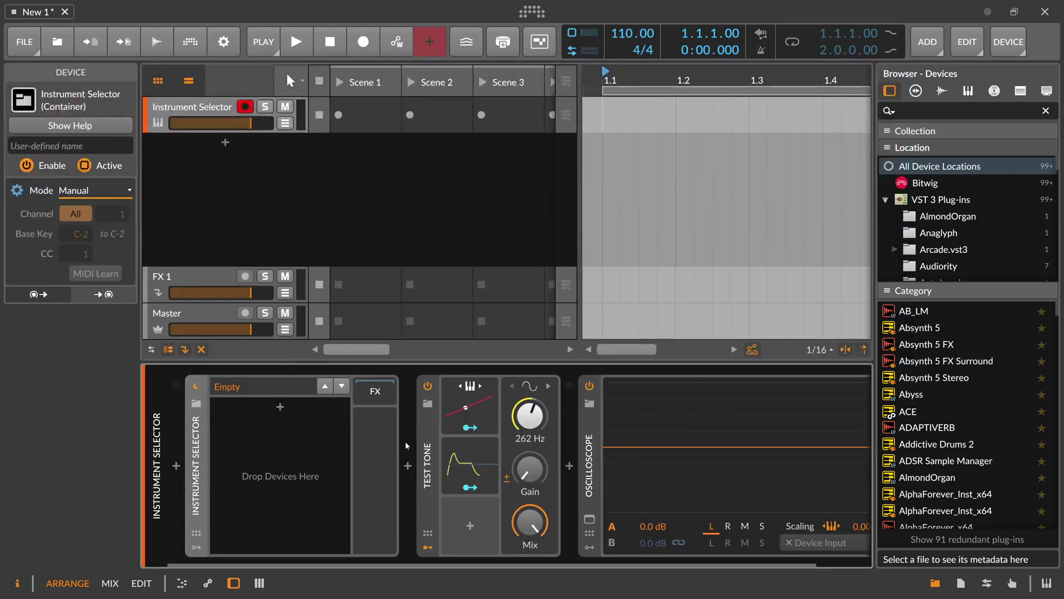
Move the Test Tone device into the Instrument Selector as a layer and show the selector's modulator slots.
drag(427, 440, 280, 443)
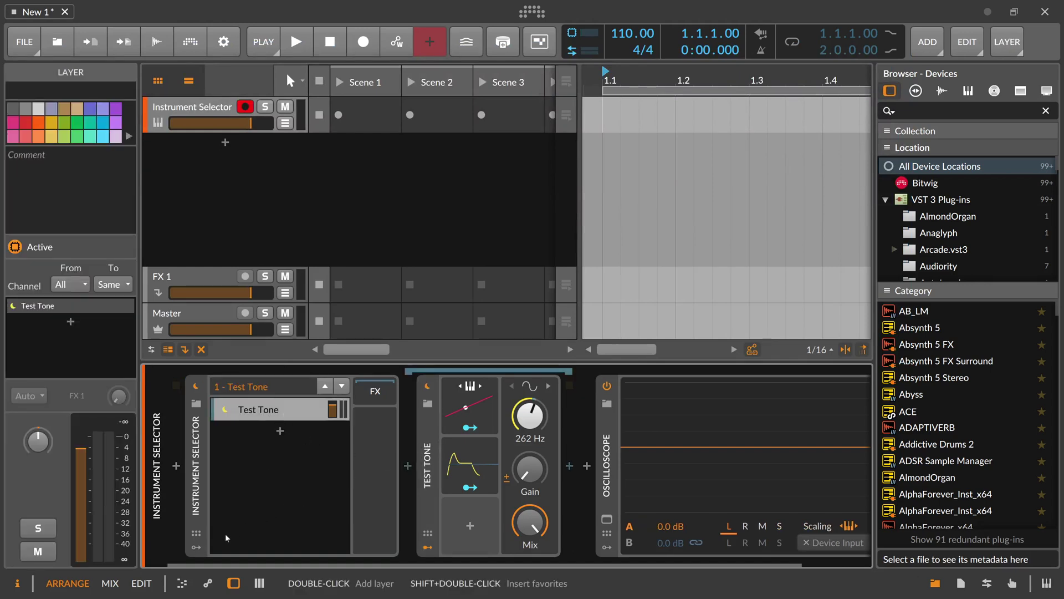
click(196, 547)
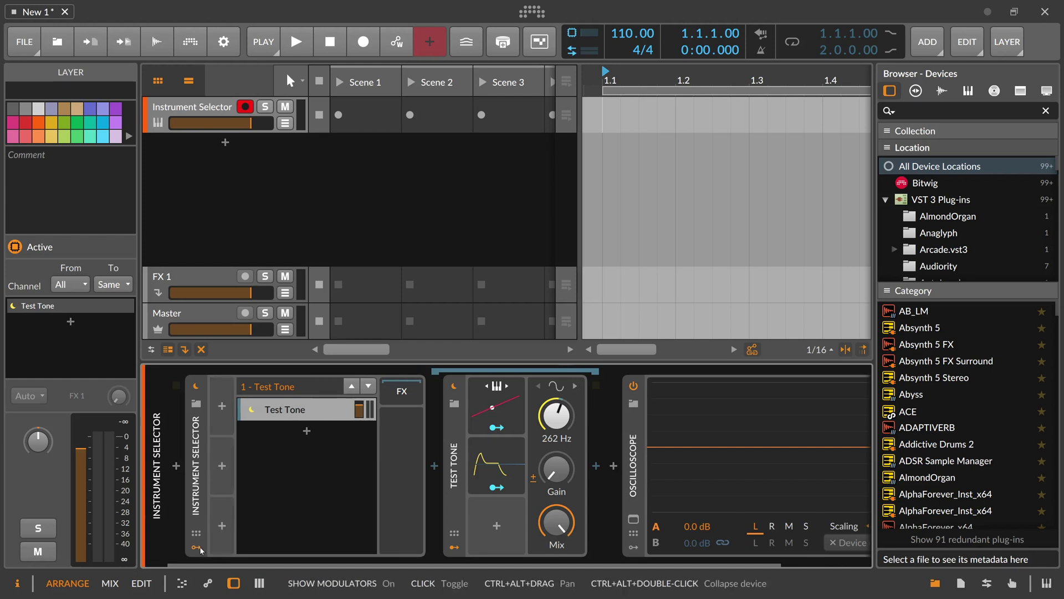
Add a Macro modulator to the Instrument Selector and map it to the ADSR's attack.
click(222, 407)
text(mac)
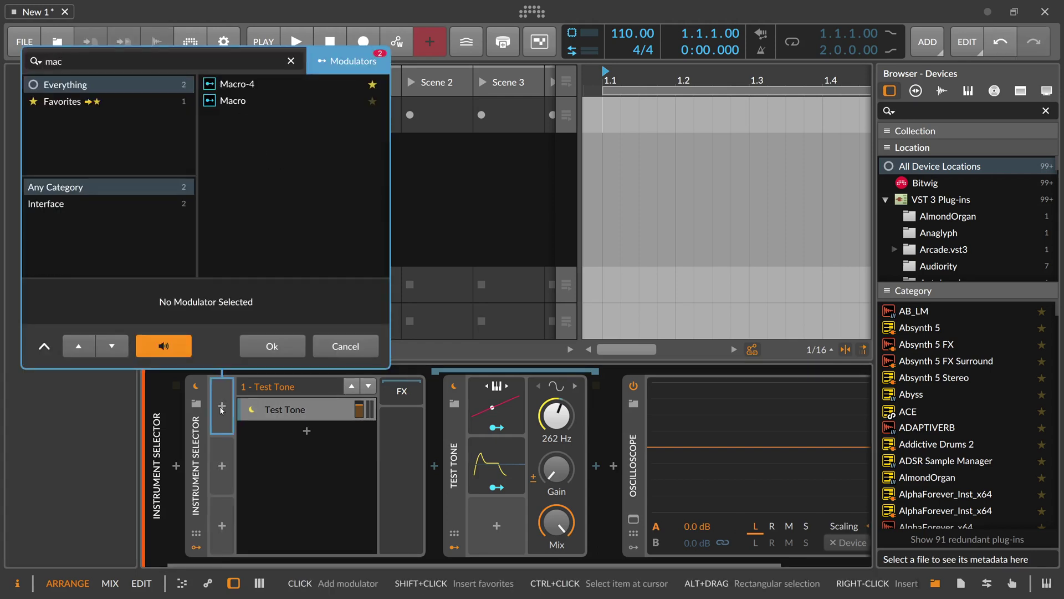
key(Down)
key(Return)
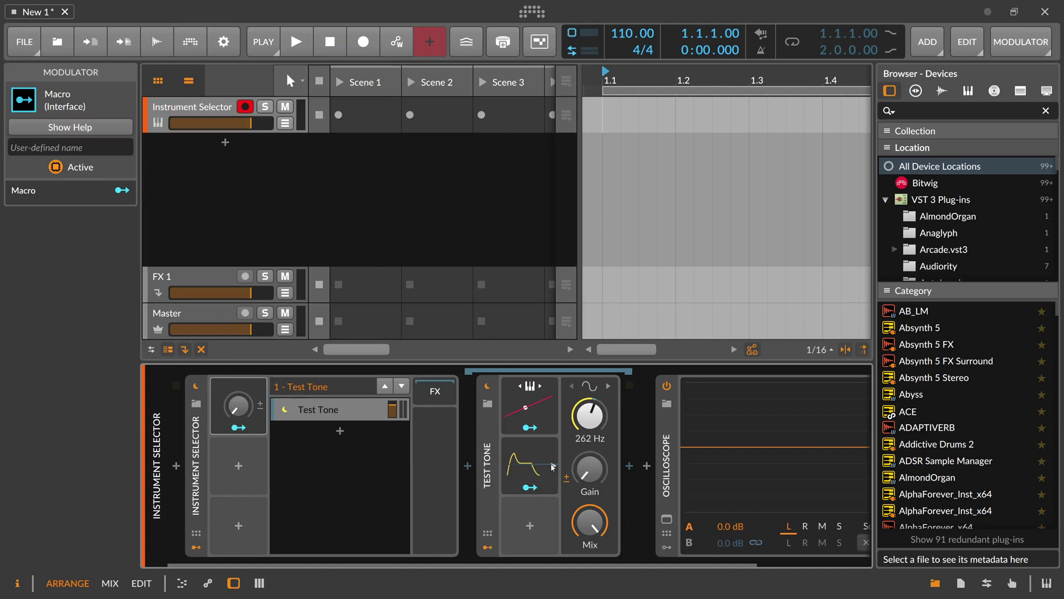
click(503, 480)
drag(238, 427, 582, 524)
Add a second Macro modulator to the Instrument Selector and map it to the ADSR's decay at 1.000.
click(238, 466)
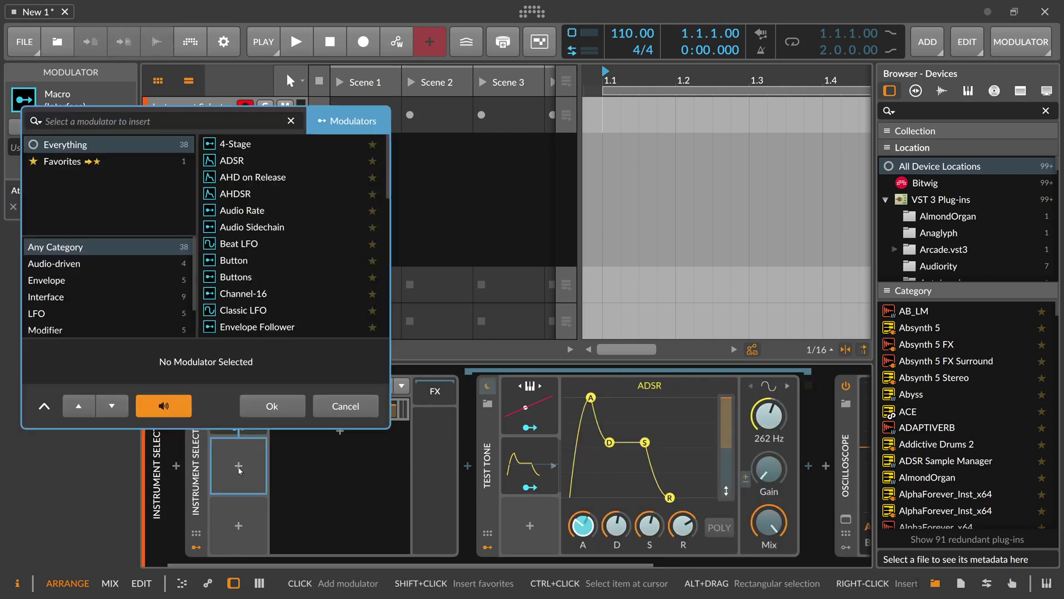
text(mac)
key(Down)
key(Return)
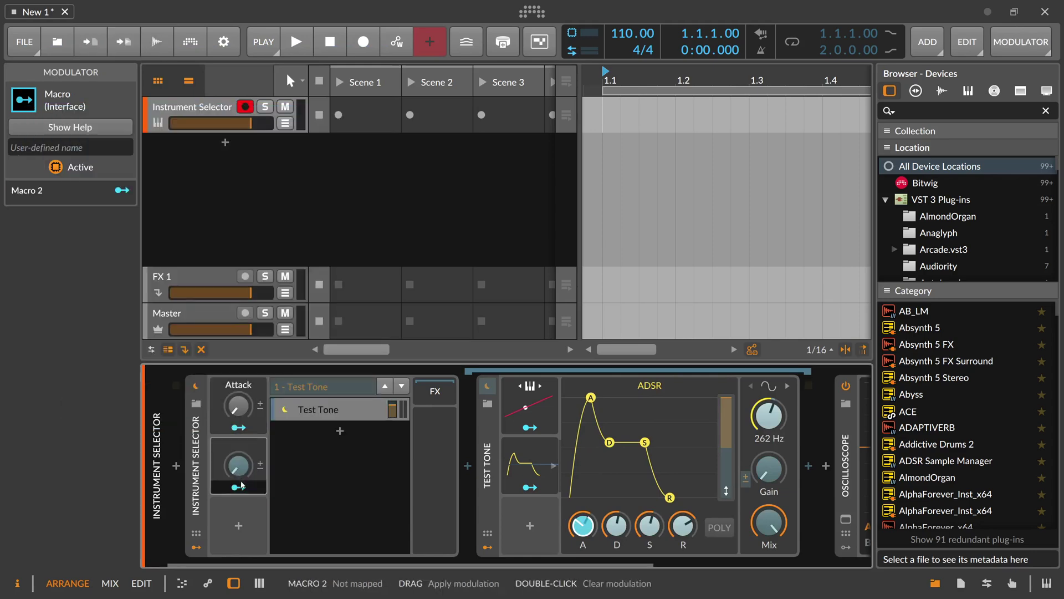
drag(603, 515, 615, 524)
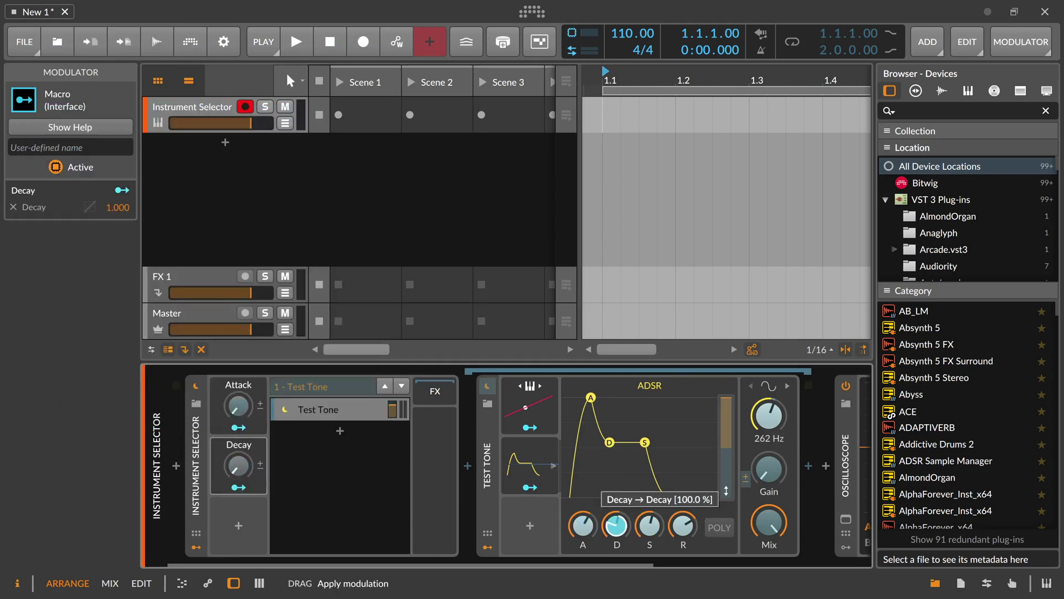
Add a third Macro modulator to the Instrument Selector and map it to the ADSR's sustain at 1.000.
click(239, 526)
text(mac)
key(Down)
key(Return)
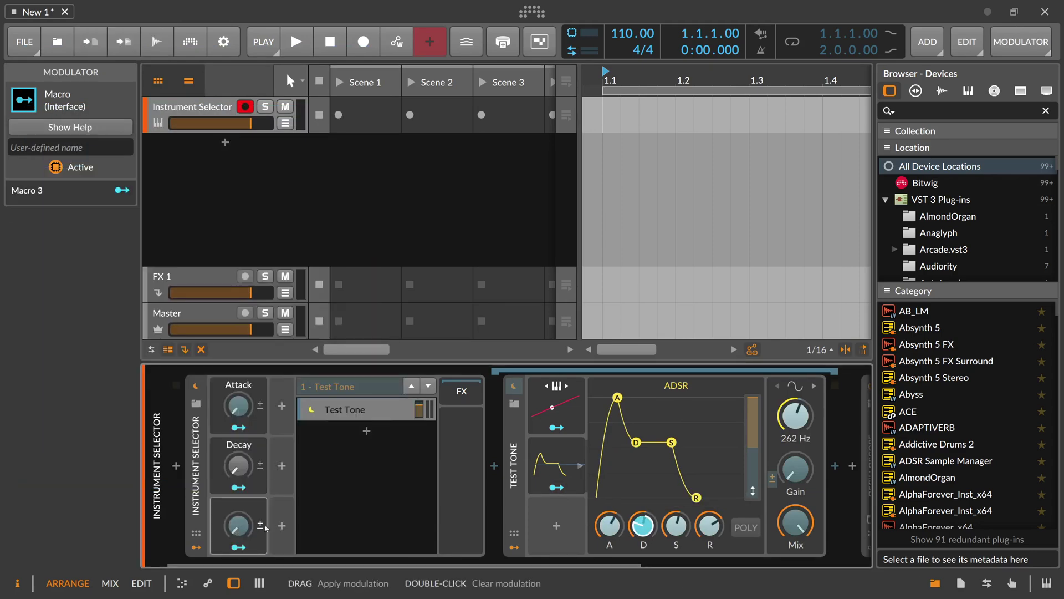
click(252, 552)
drag(676, 525, 676, 507)
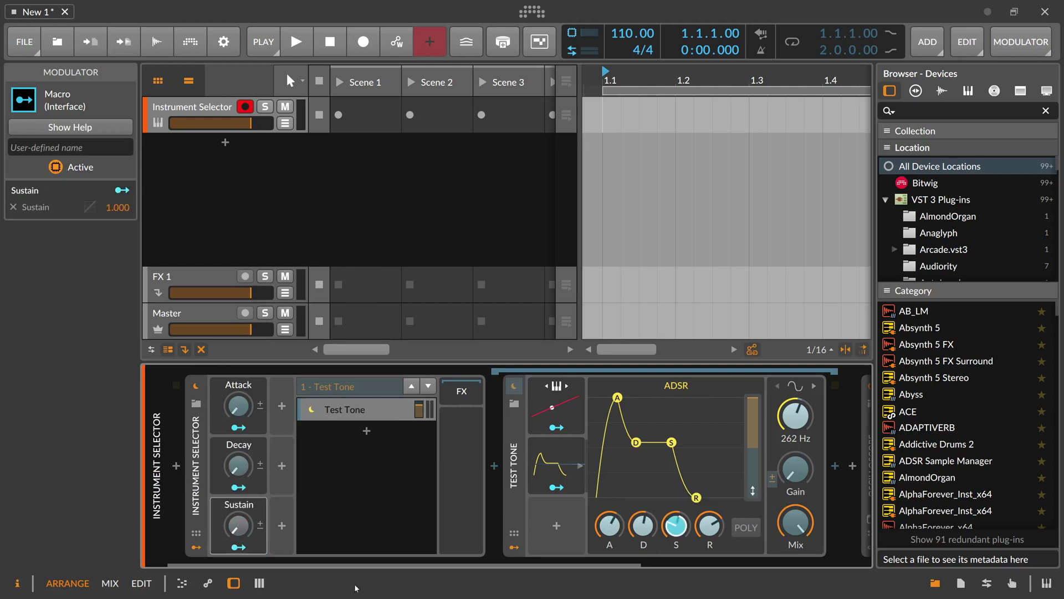
Add a fourth Macro modulator to the Instrument Selector and map it to the ADSR's release at 1.000.
click(282, 410)
text(mac)
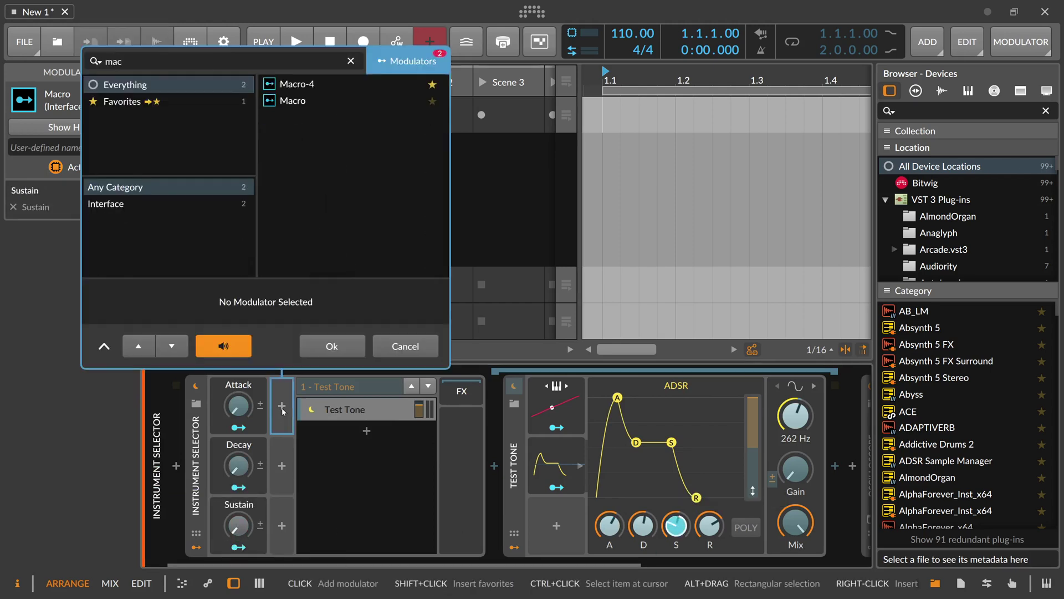
key(Down)
key(Return)
click(298, 427)
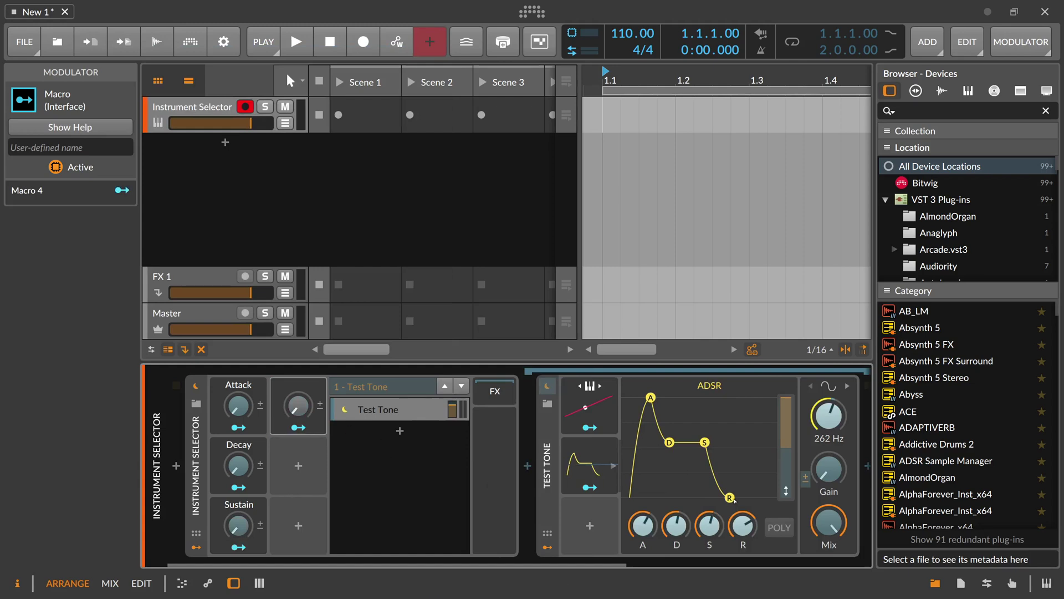
drag(743, 525, 742, 501)
click(298, 427)
Set the ADSR's own attack, decay, sustain and release values to their minimum, with attack at 0.00 %.
drag(643, 525, 643, 588)
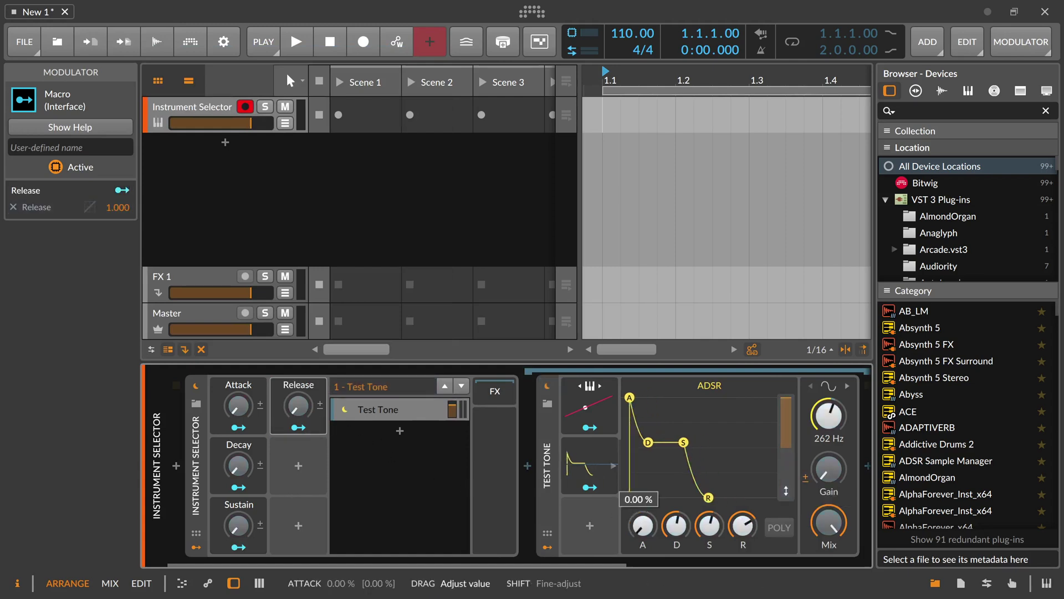
drag(676, 525, 676, 588)
drag(709, 526, 709, 588)
drag(743, 529, 743, 588)
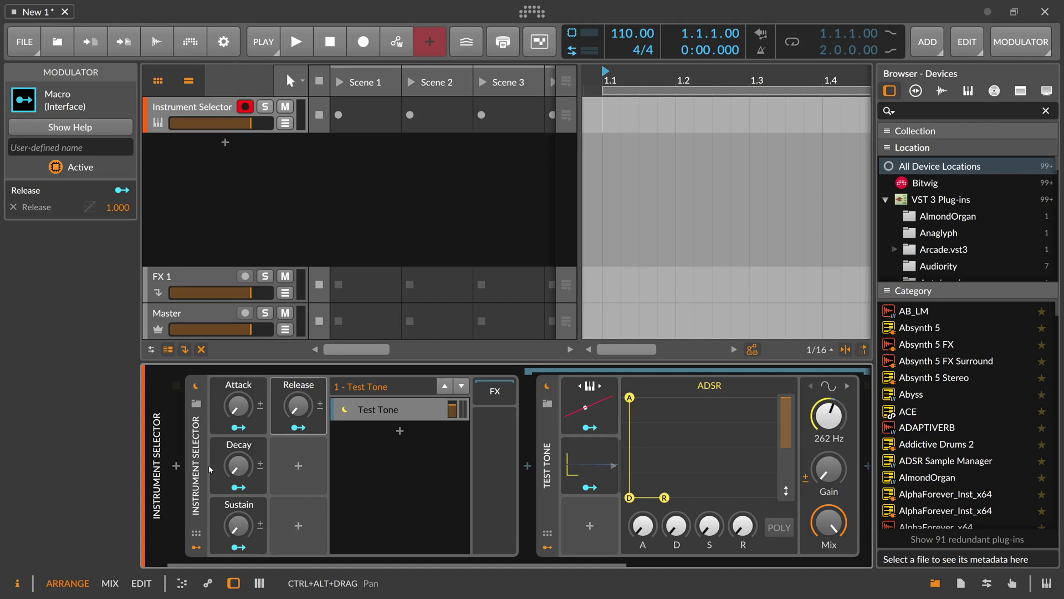
Add a Vibrato modulator to the Instrument Selector and map it to the Test Tone's frequency with an amount of about 23.03.
click(294, 465)
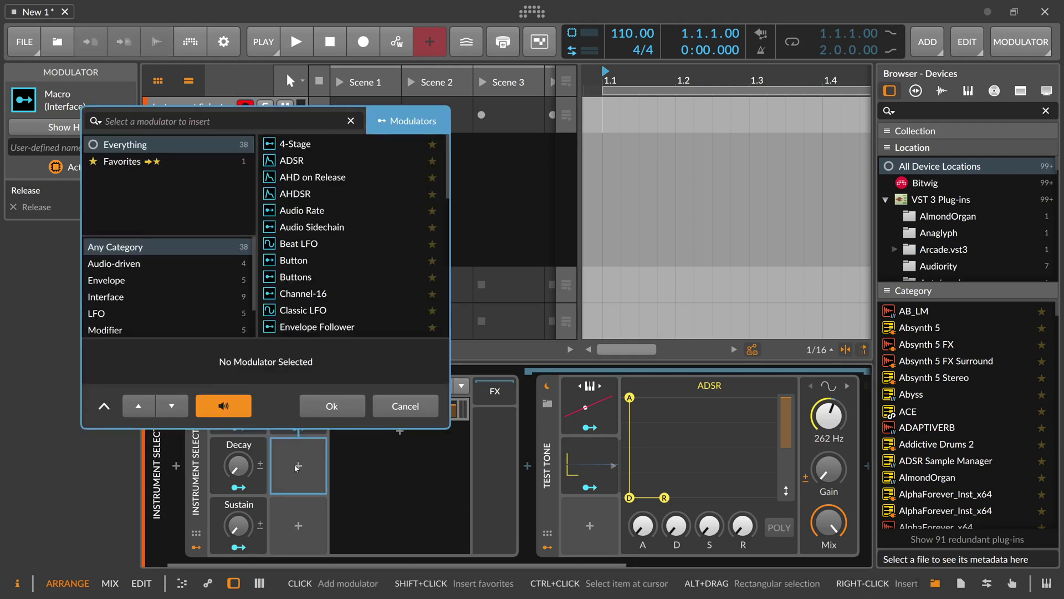
text(vib)
key(Return)
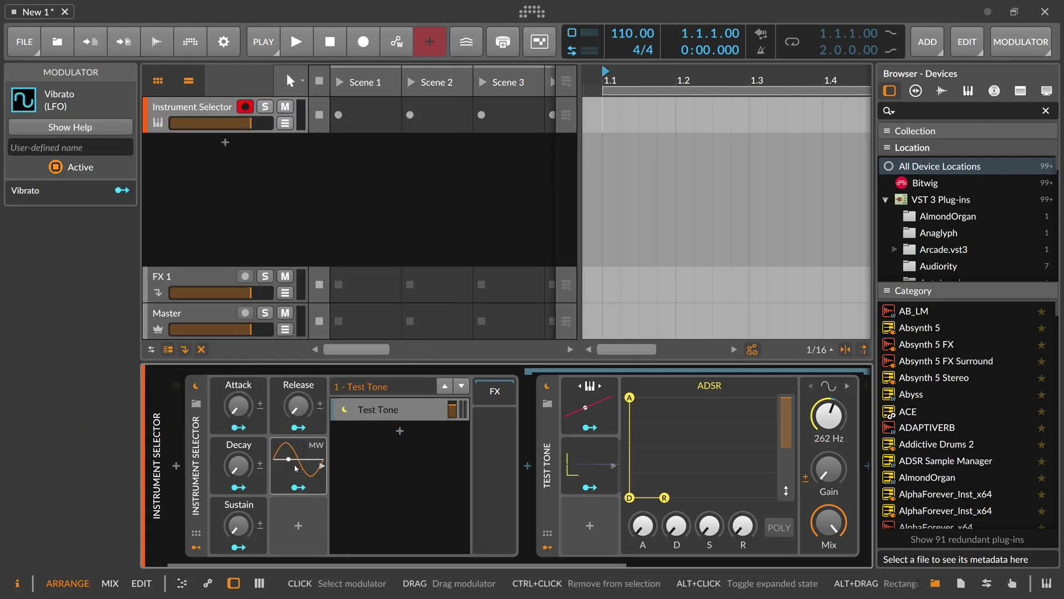
click(308, 468)
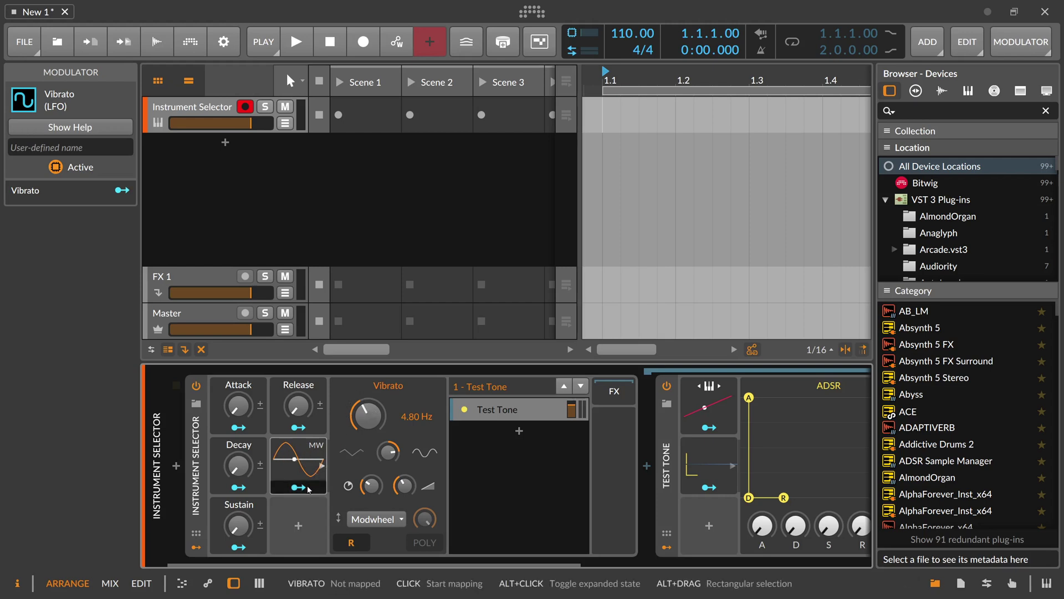
drag(316, 562, 417, 553)
click(771, 417)
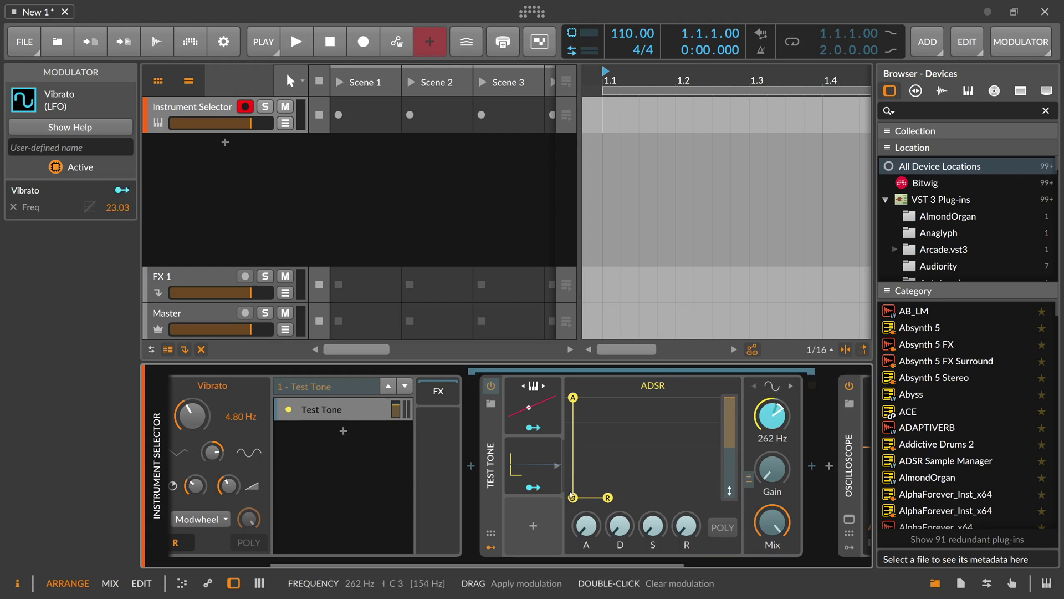
scroll(364, 522, left, 3)
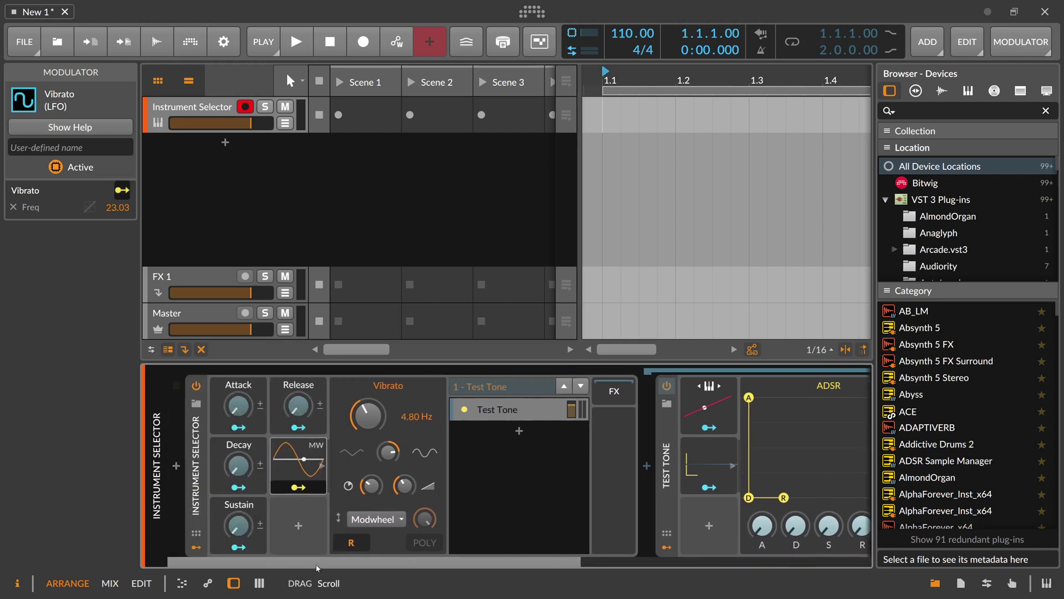
click(310, 489)
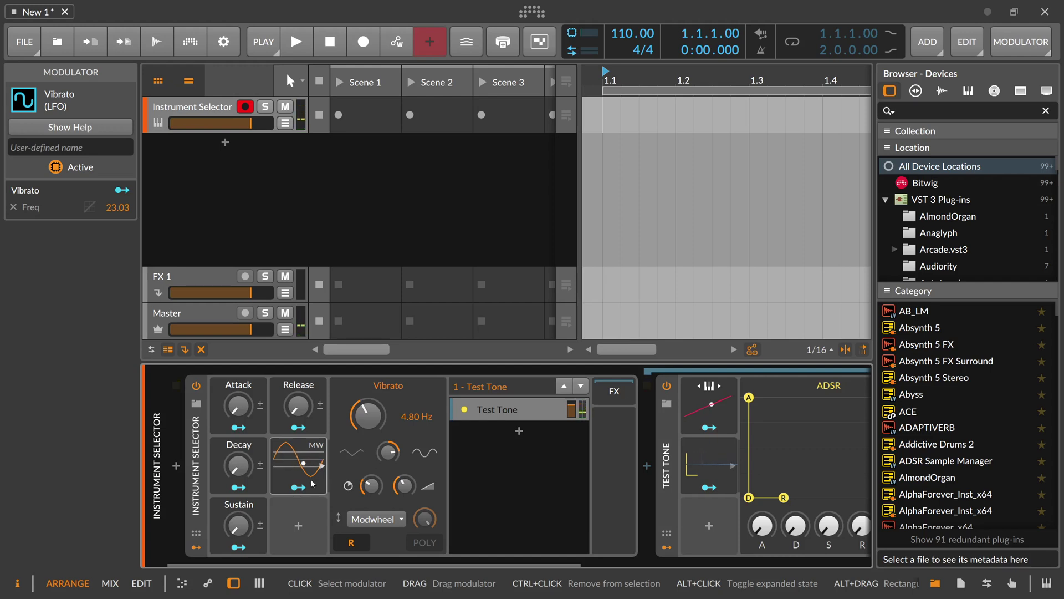
Raise the Decay, Sustain and Release macros, with sustain at about 66.8 % and release at about 77.0 %.
drag(238, 524, 296, 338)
drag(238, 464, 238, 452)
drag(237, 525, 237, 522)
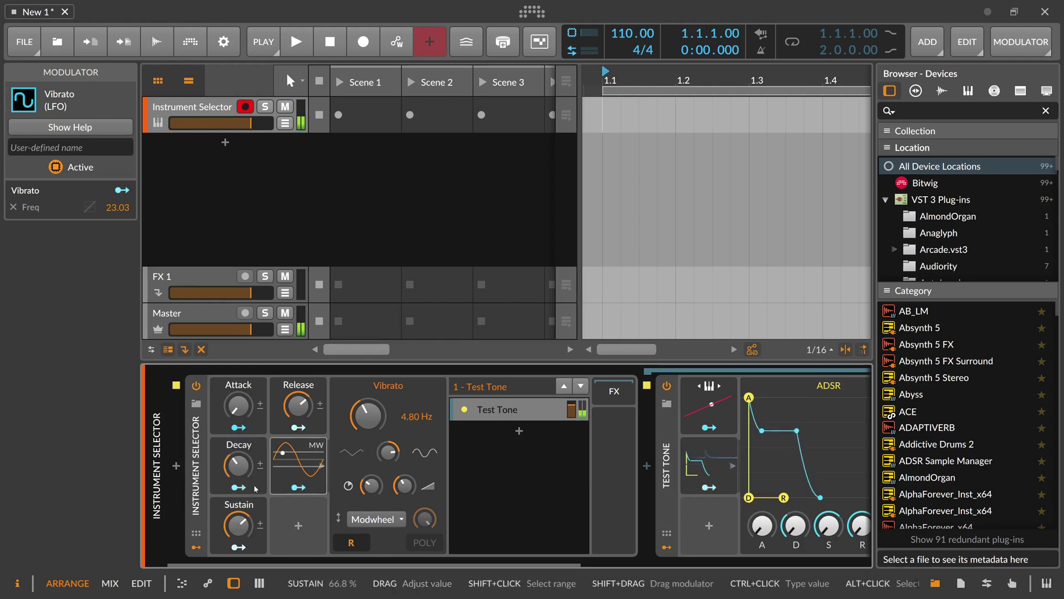
drag(301, 409, 303, 407)
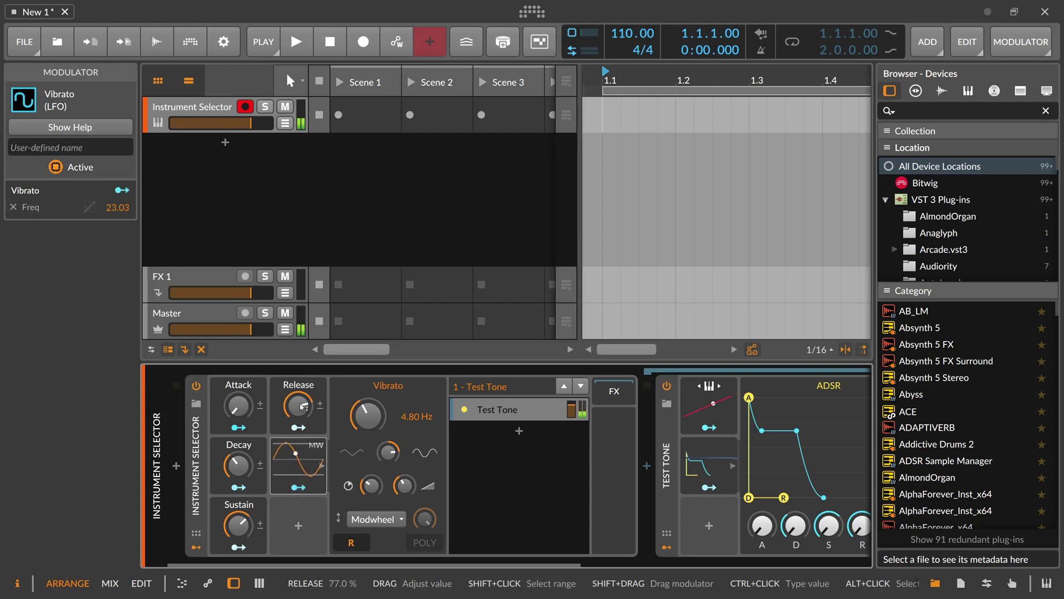
Reduce the Vibrato modulation of the Test Tone's frequency to about 2.35 st, end mapping, and raise the Sustain macro further.
scroll(325, 553, down, 5)
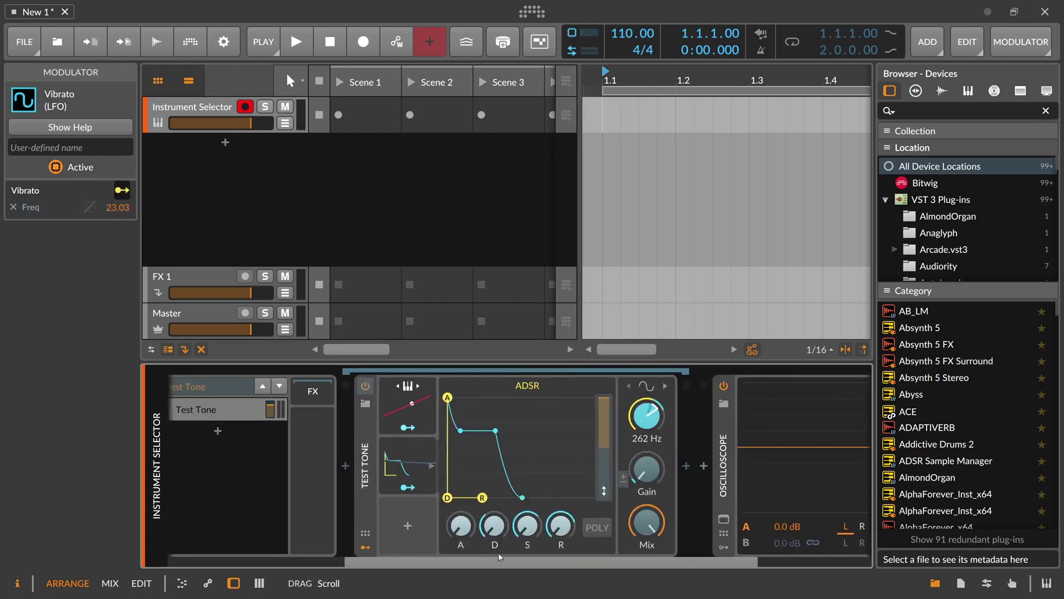
drag(647, 420, 647, 432)
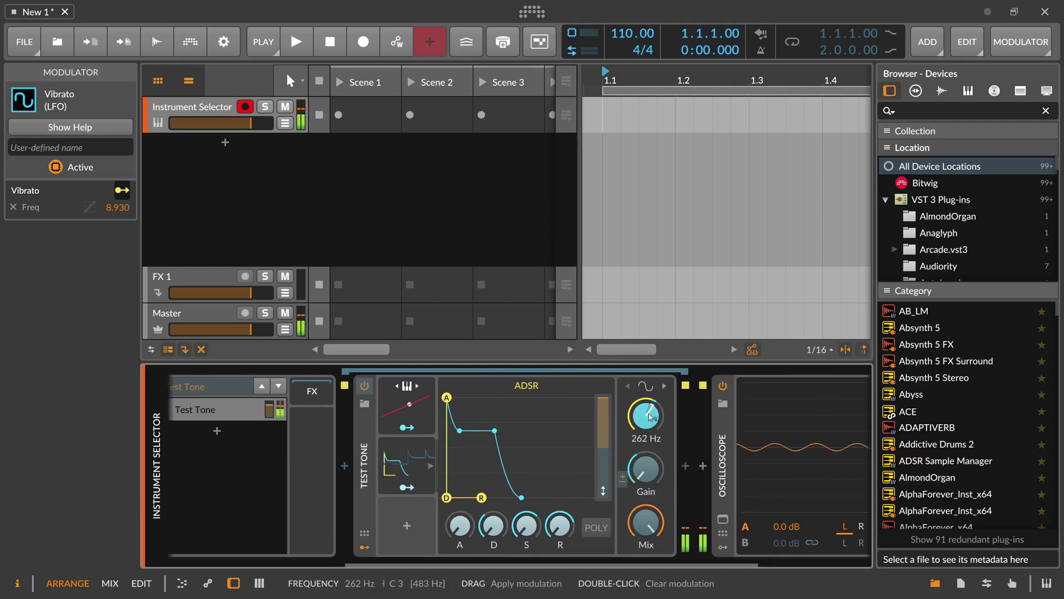
drag(650, 417, 650, 420)
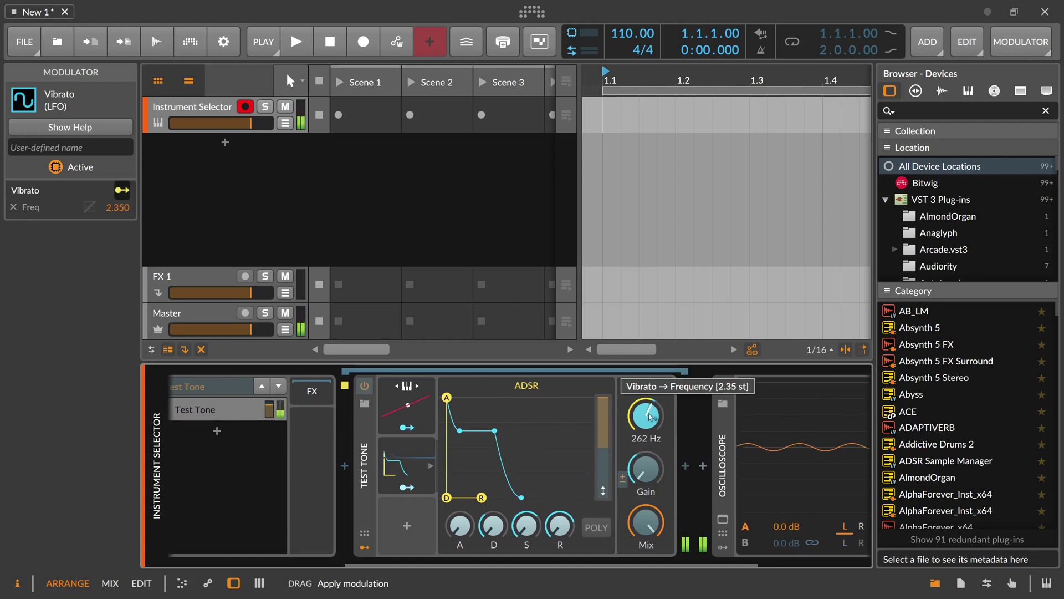
scroll(482, 548, left, 5)
click(299, 487)
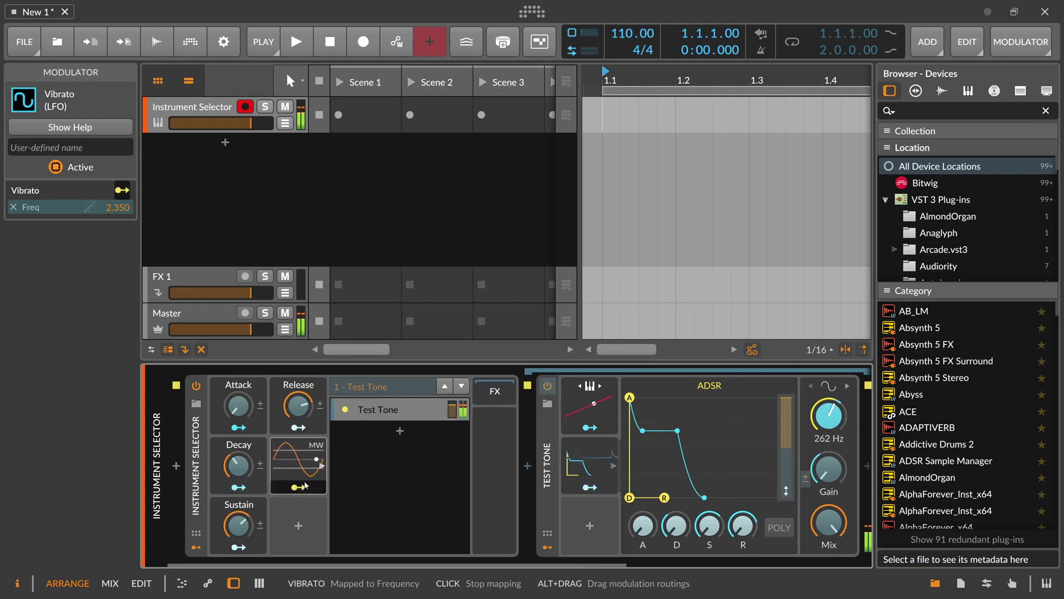
click(305, 487)
drag(247, 530, 247, 508)
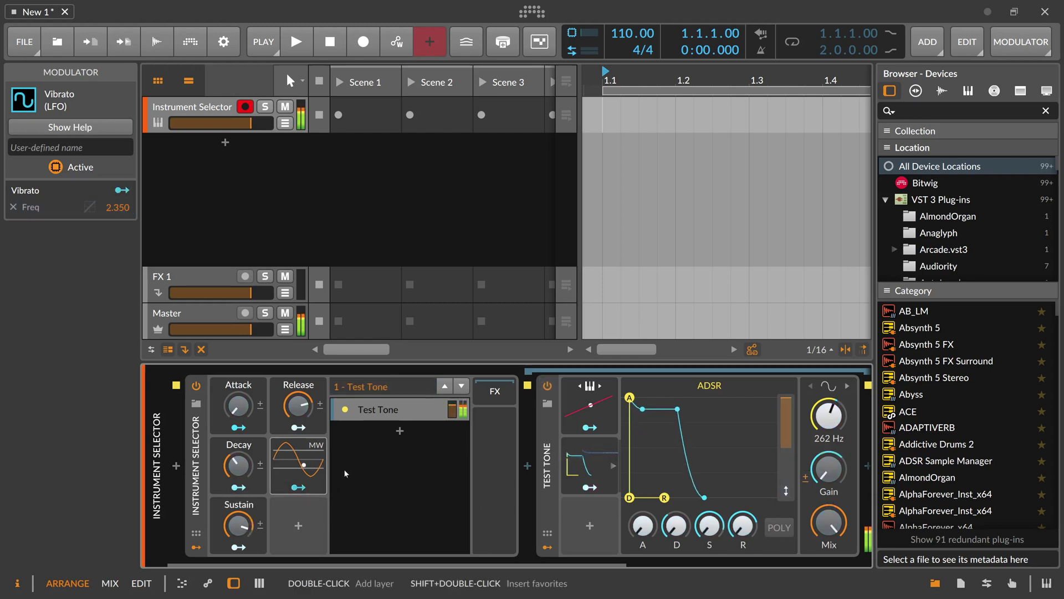
Collapse the ADSR editor and duplicate the Test Tone layer until the Instrument Selector holds five layers.
click(367, 417)
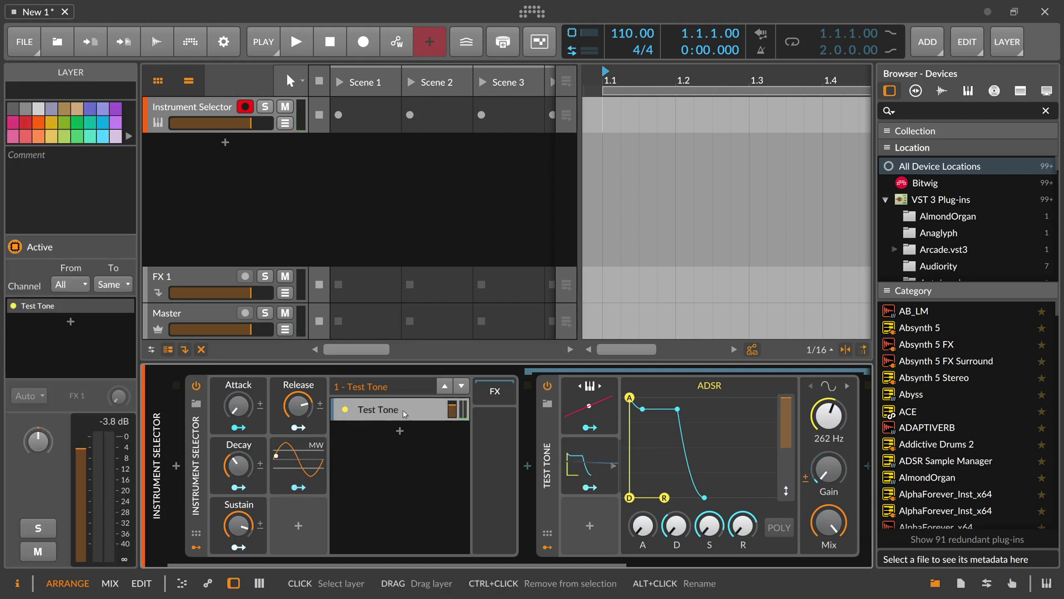
click(584, 463)
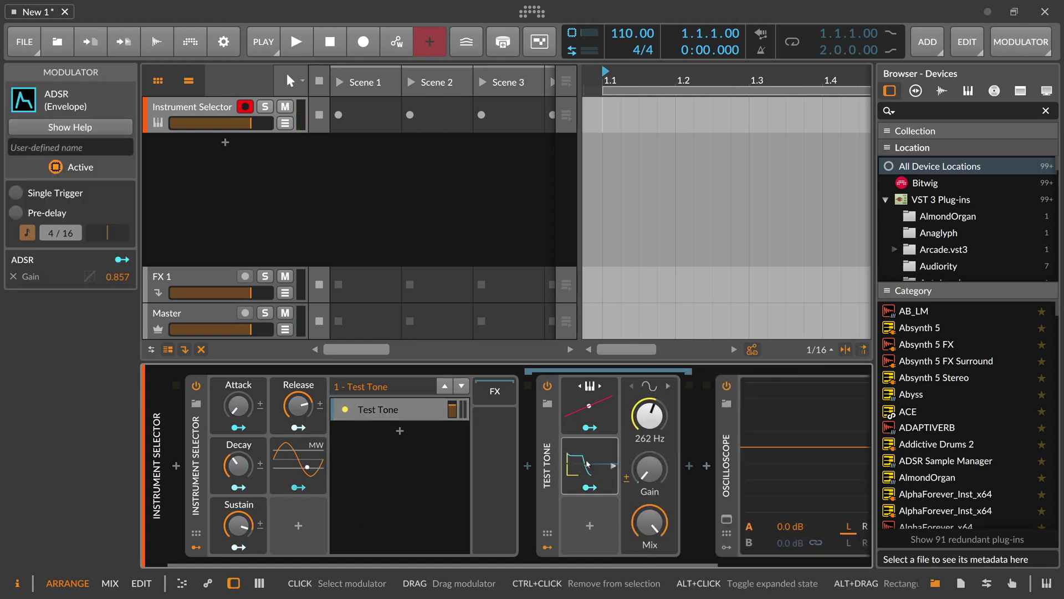
click(388, 417)
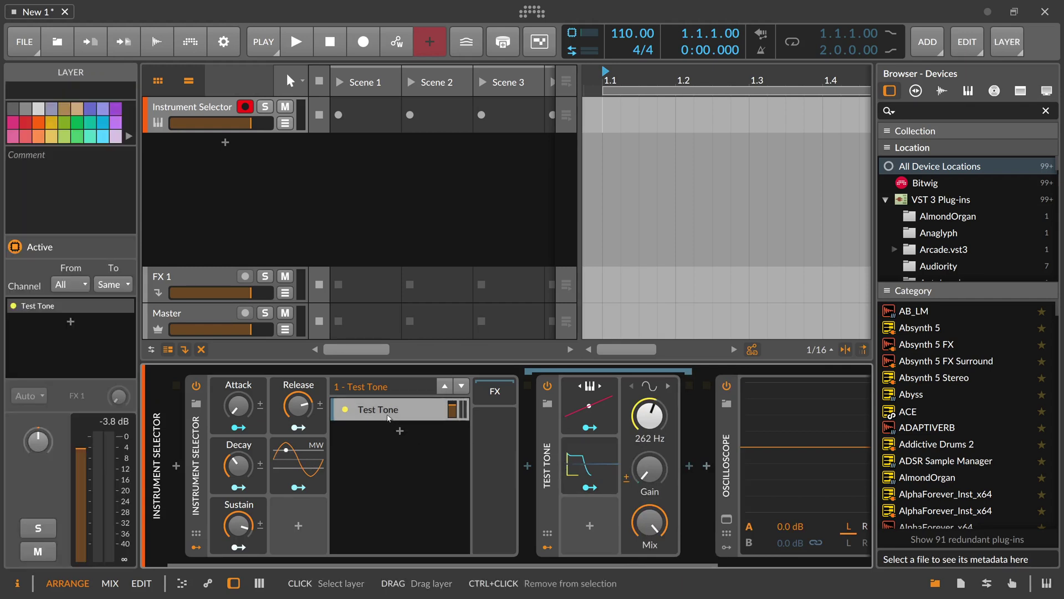
key(ctrl+d)
key(ctrl+d)
key(ctrl+d)
key(ctrl+d)
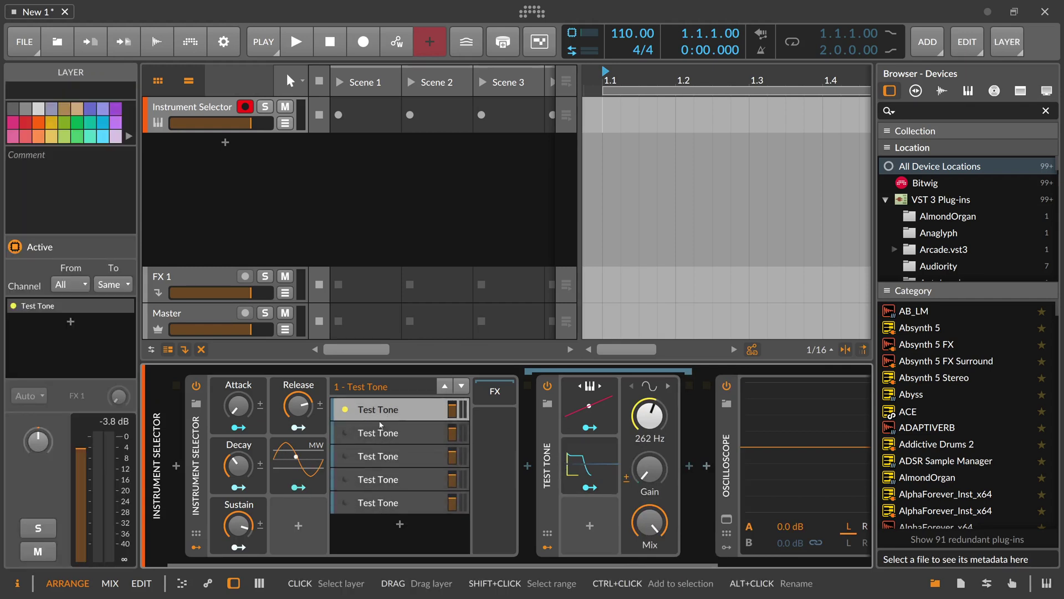
Set the Instrument Selector's mode to Free-robin.
click(204, 434)
click(71, 191)
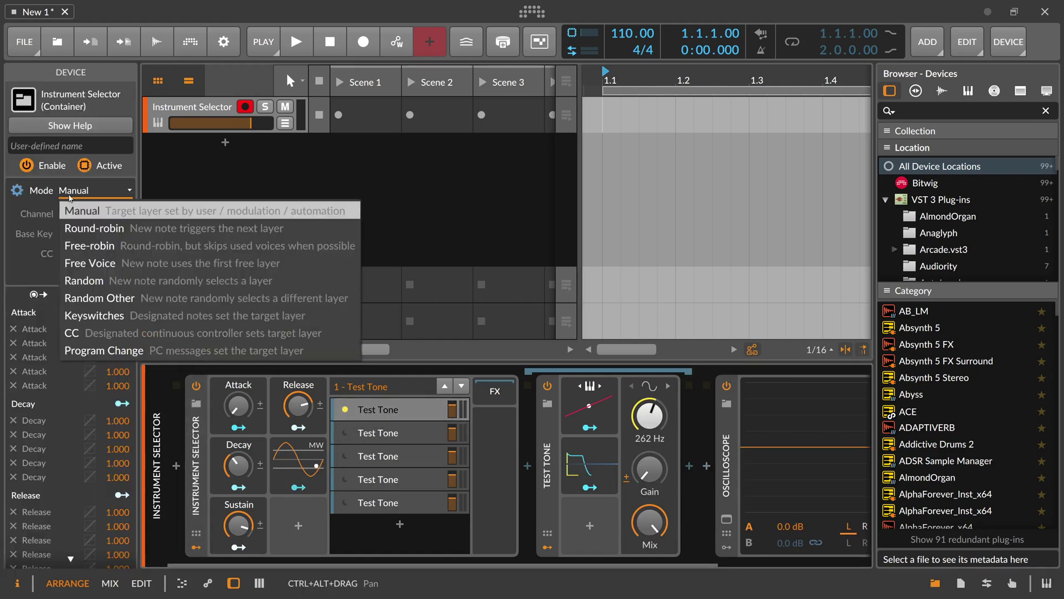
click(107, 248)
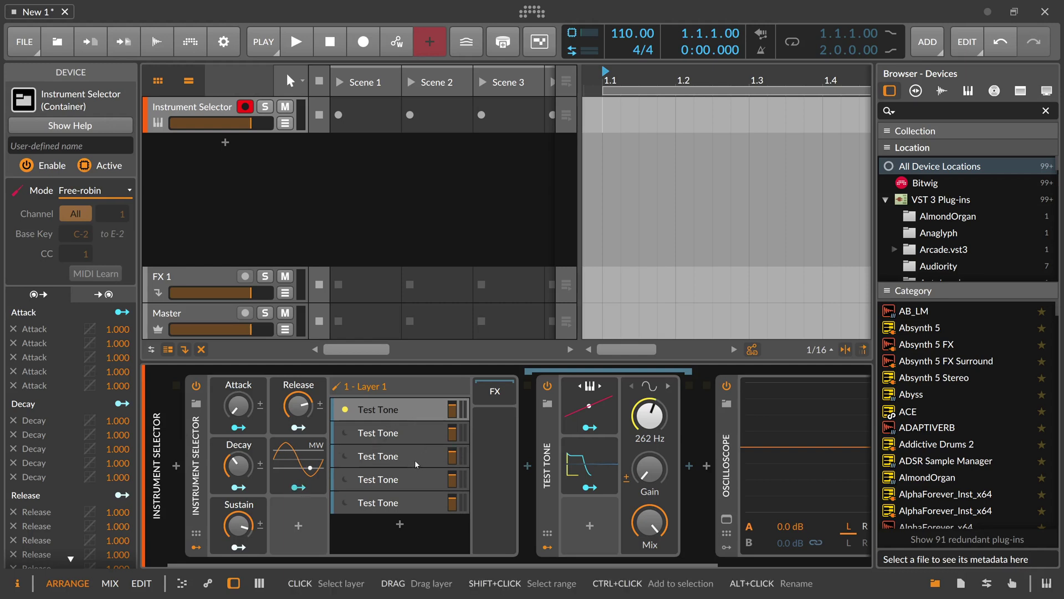
Play several test notes through the Free-robin layers and lower the Sustain macro.
key(a)
key(a)
key(a)
key(s)
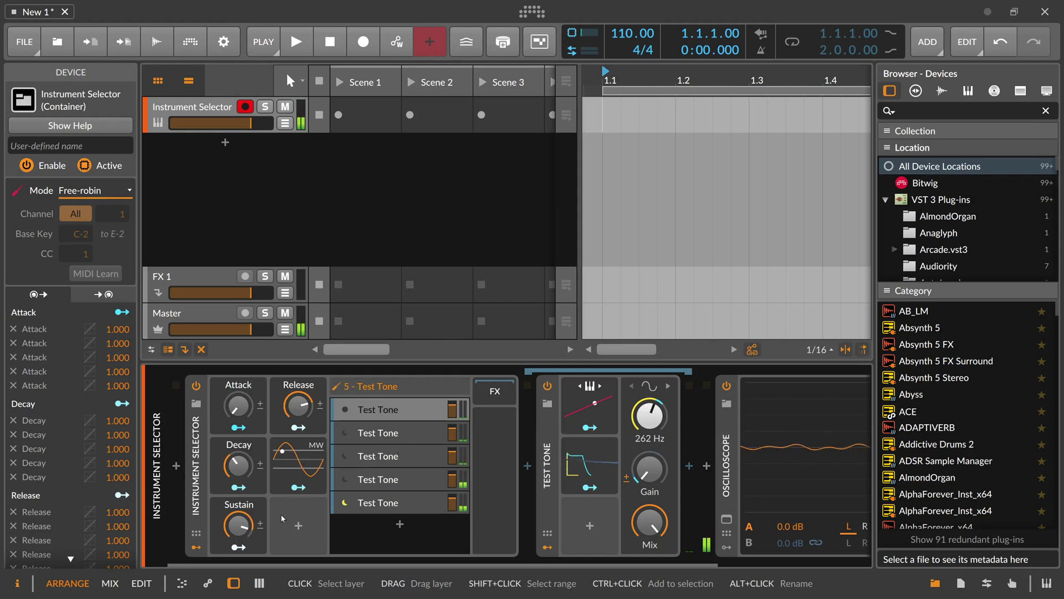
drag(238, 525, 239, 549)
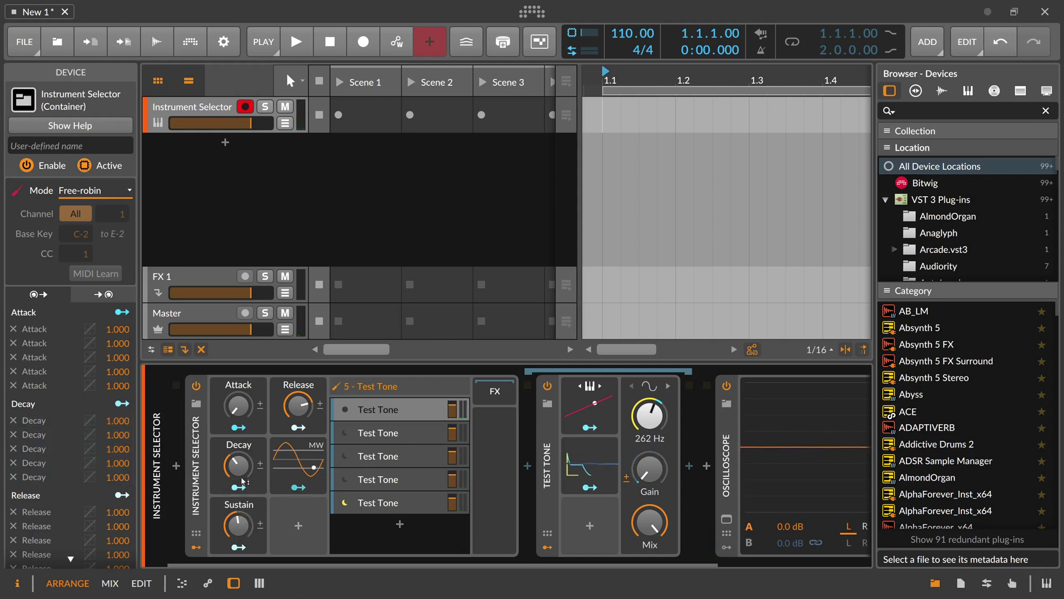
Insert a Delay-2 device into the Instrument Selector's FX chain.
click(384, 411)
click(383, 412)
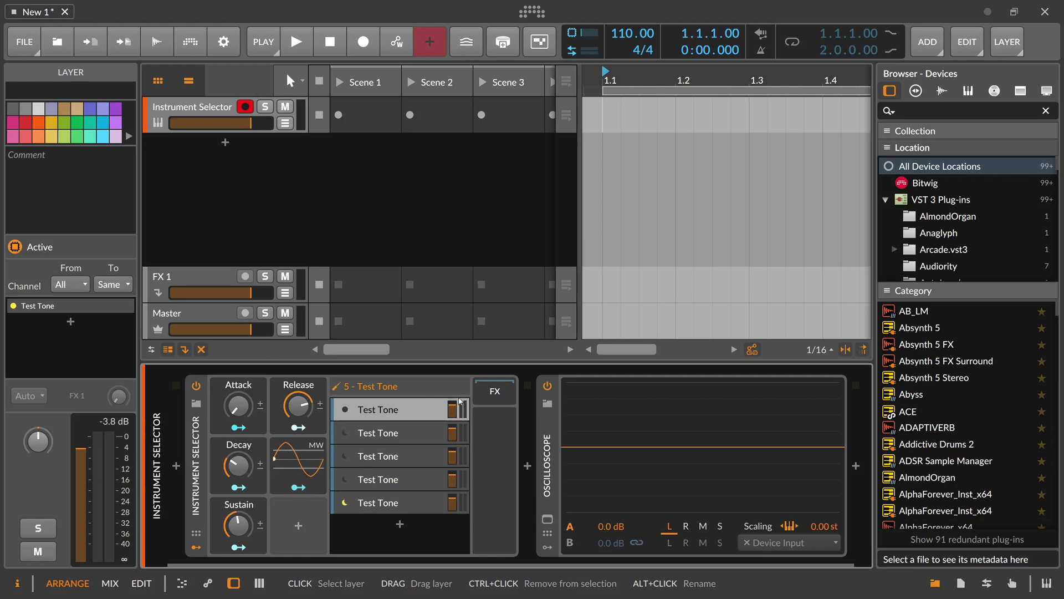
click(524, 465)
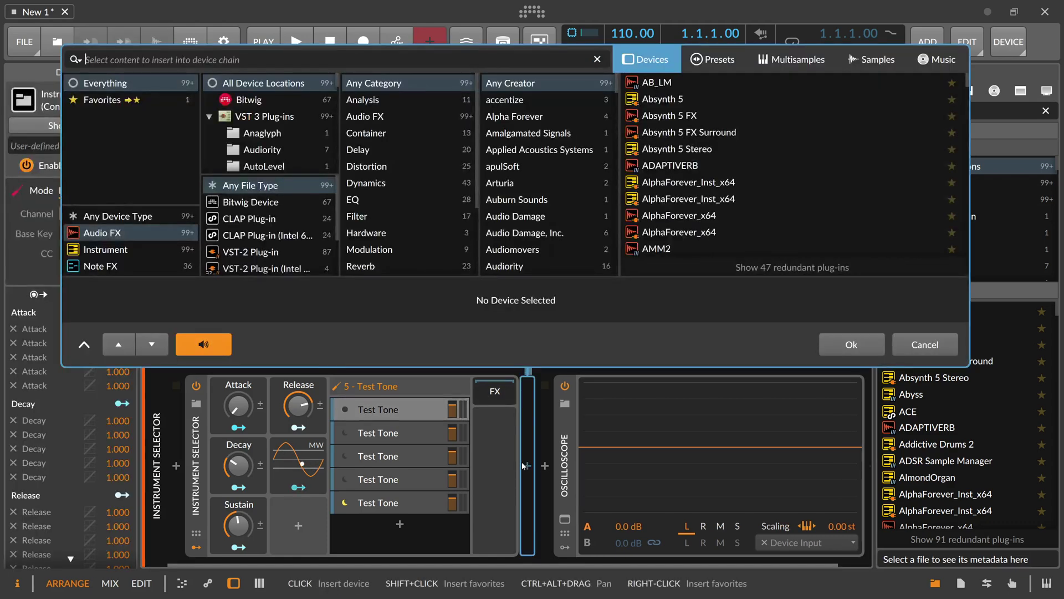
text(fil)
key(BackSpace)
key(BackSpace)
key(BackSpace)
text(del)
key(Down)
key(Down)
key(Down)
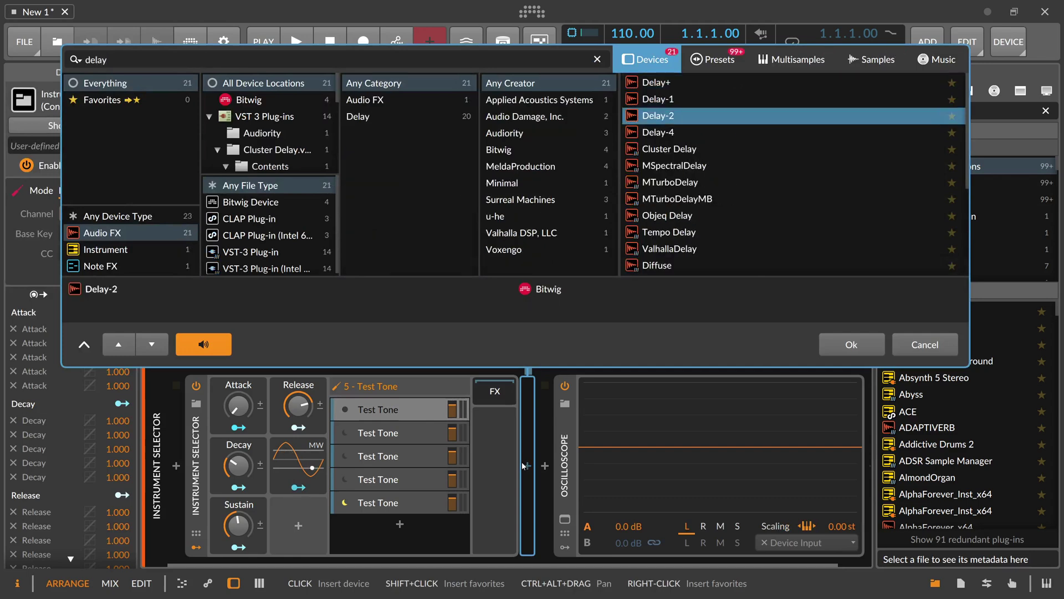
key(Return)
Insert a Chorus+ device ahead of the Delay-2 in the FX chain.
click(533, 468)
text(chrouoru)
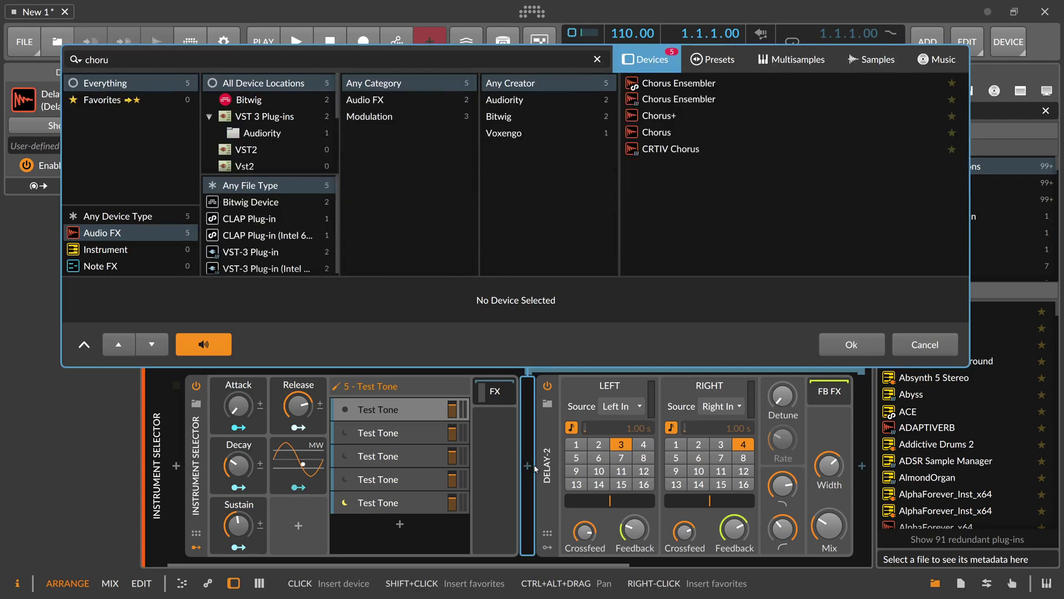
key(Down)
key(Down)
key(Return)
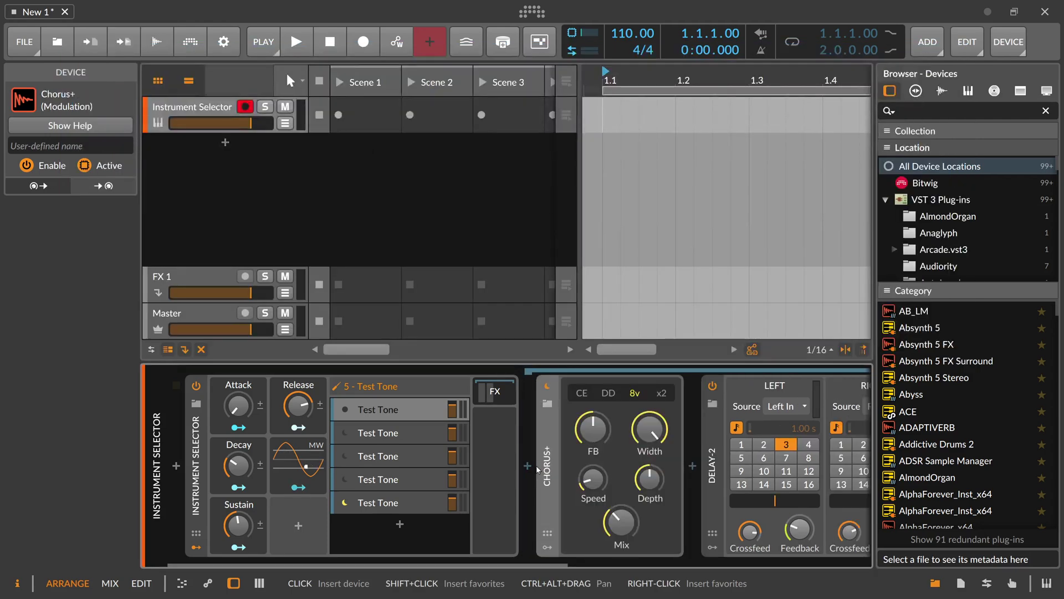
Lower the Chorus+ mix below its default amount.
drag(621, 522, 620, 536)
scroll(513, 554, down, 2)
scroll(528, 561, down, 2)
scroll(508, 556, up, 4)
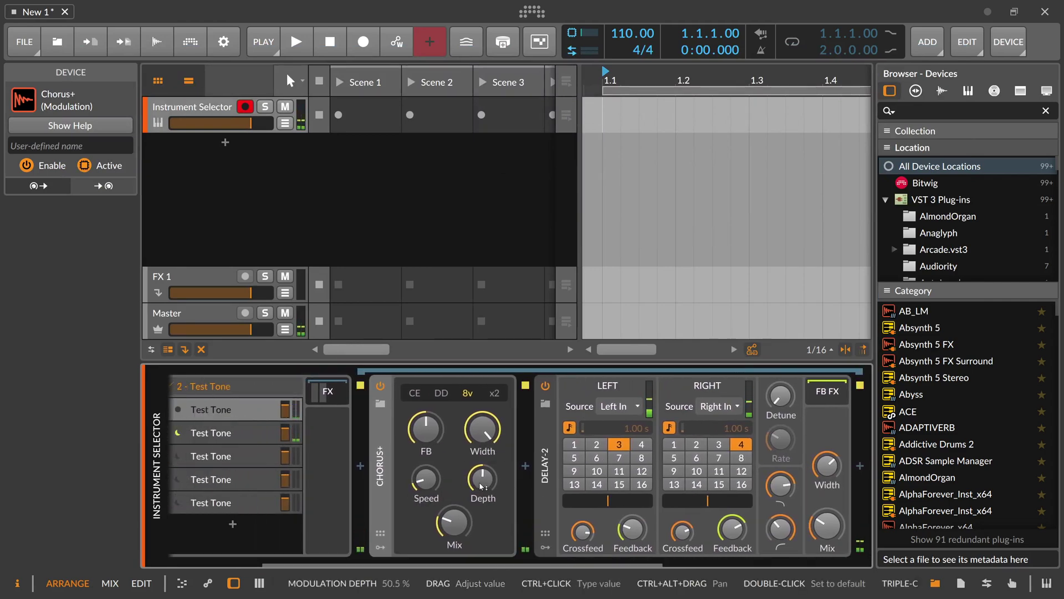
Raise the Instrument Selector's Decay macro and lower its Sustain macro while playing notes.
drag(437, 564, 306, 564)
drag(238, 467, 238, 419)
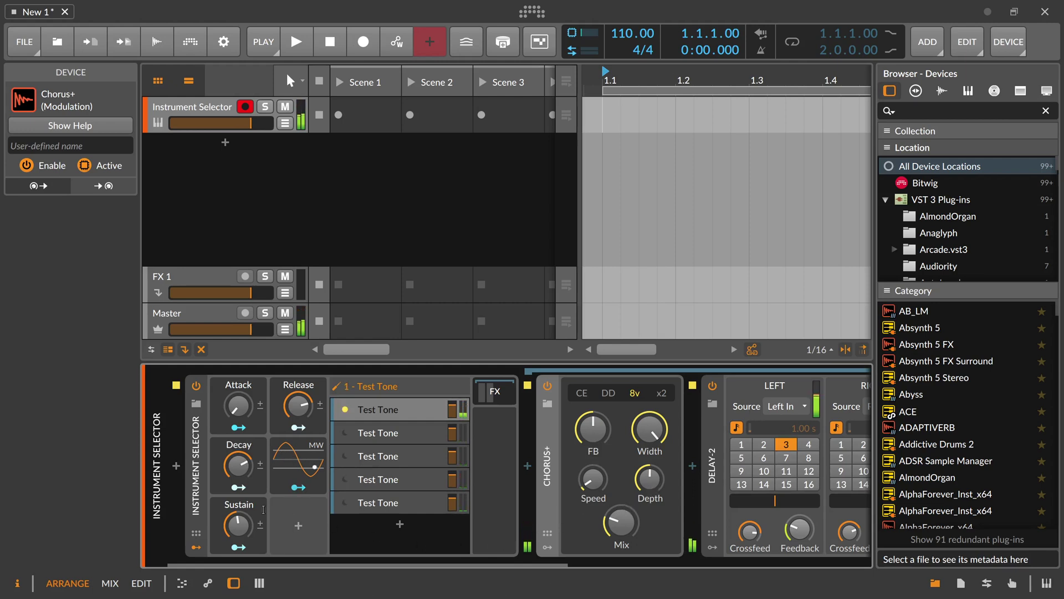
drag(239, 523, 238, 523)
click(238, 464)
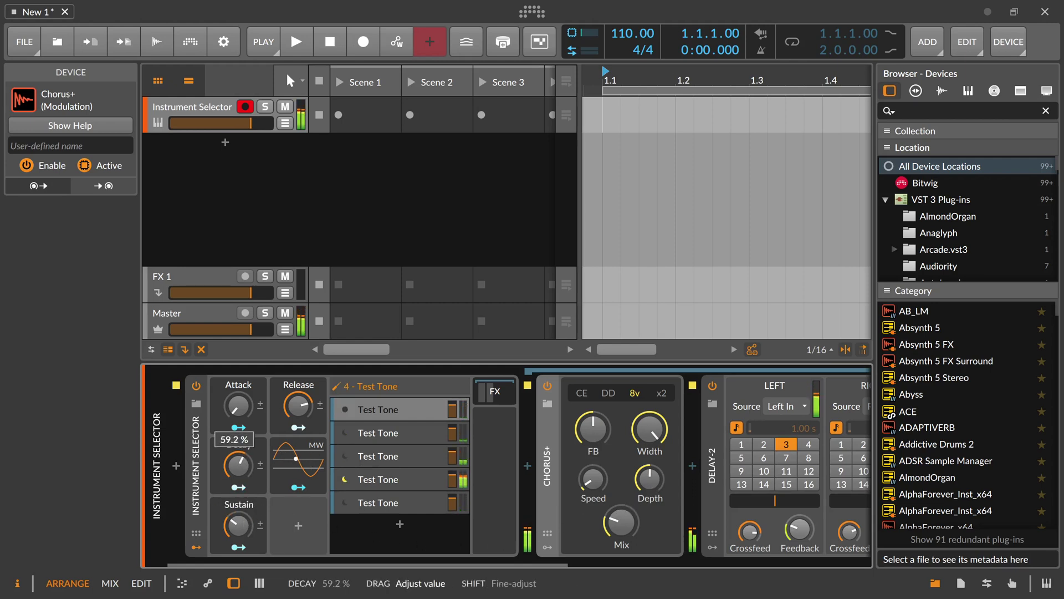
Set the Delay-2's left delay time to 7 steps.
click(779, 461)
scroll(692, 463, down, 5)
click(616, 460)
scroll(347, 560, up, 5)
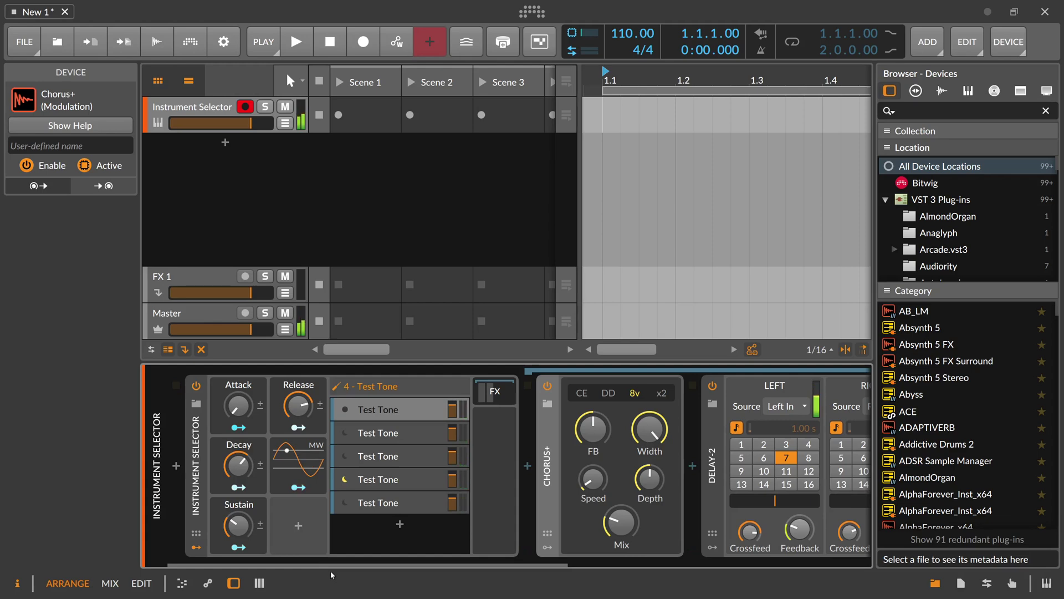
Delete the Instrument Selector and the Oscilloscope to empty the track's device chain.
click(392, 484)
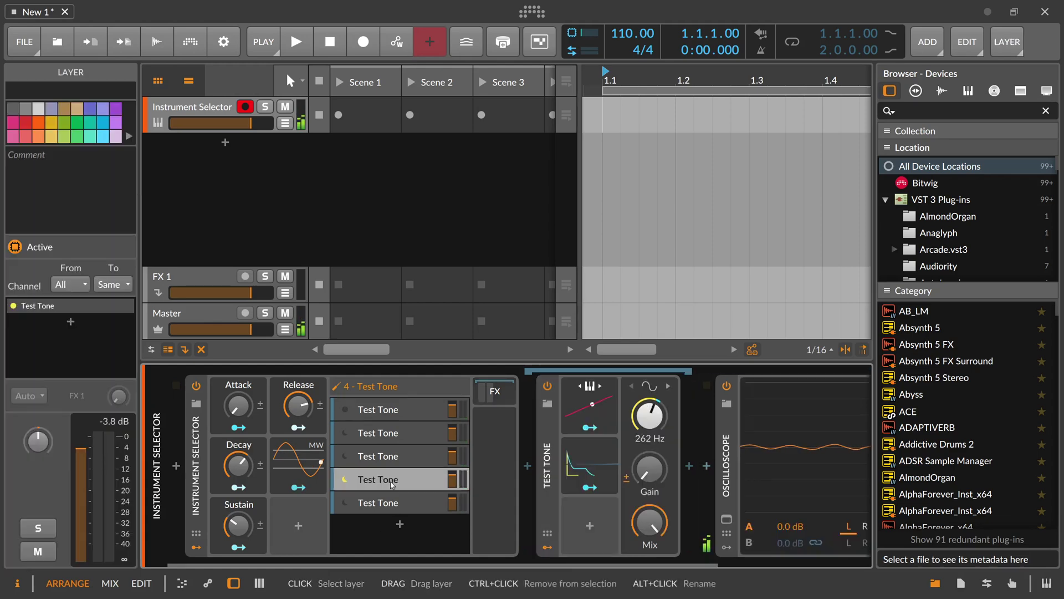
click(192, 457)
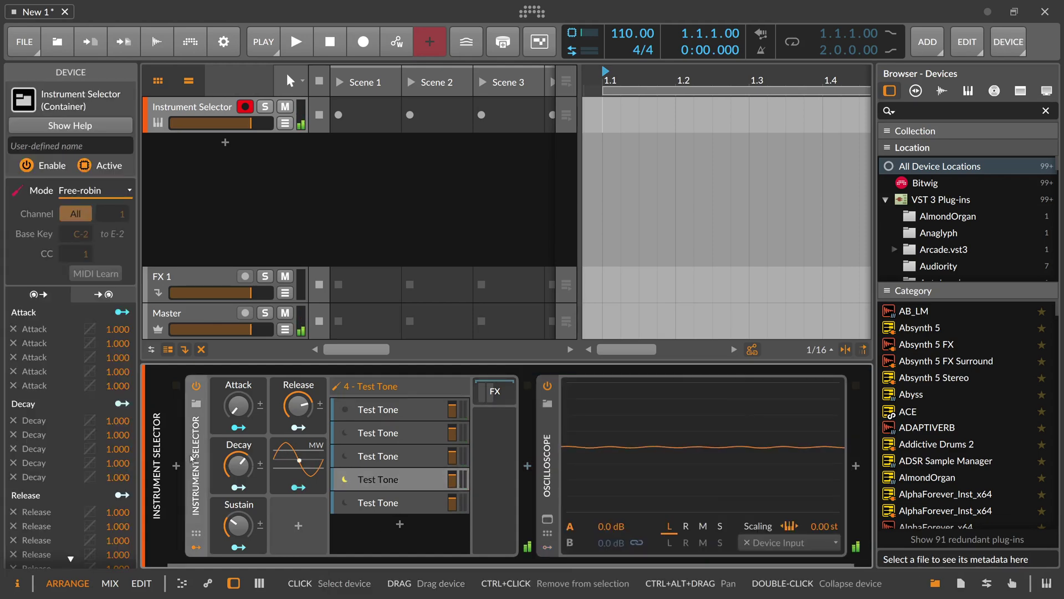
key(Delete)
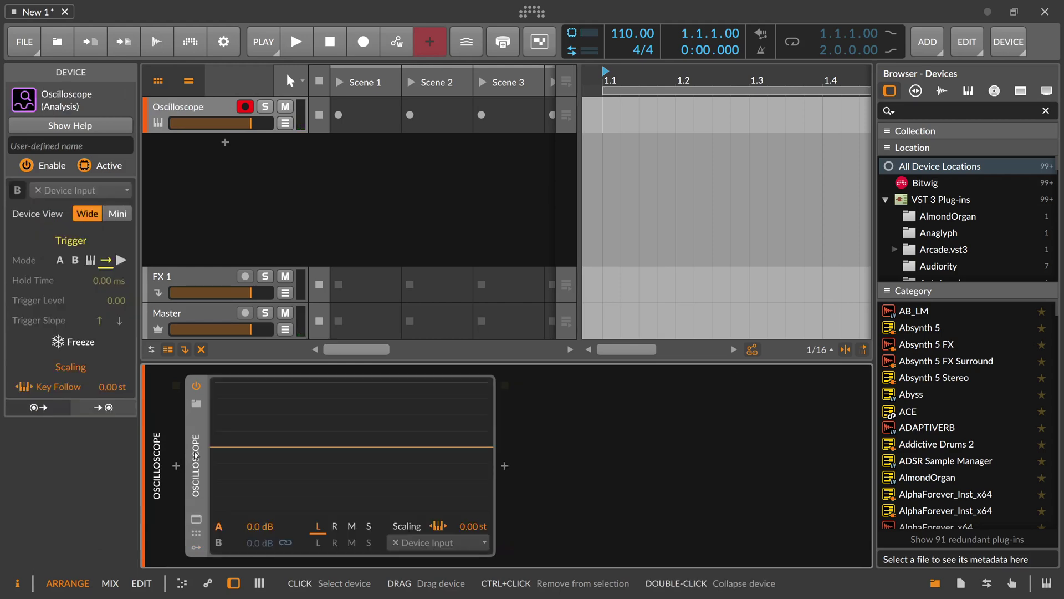
key(Delete)
Insert a Test Tone device into the empty instrument track.
click(177, 466)
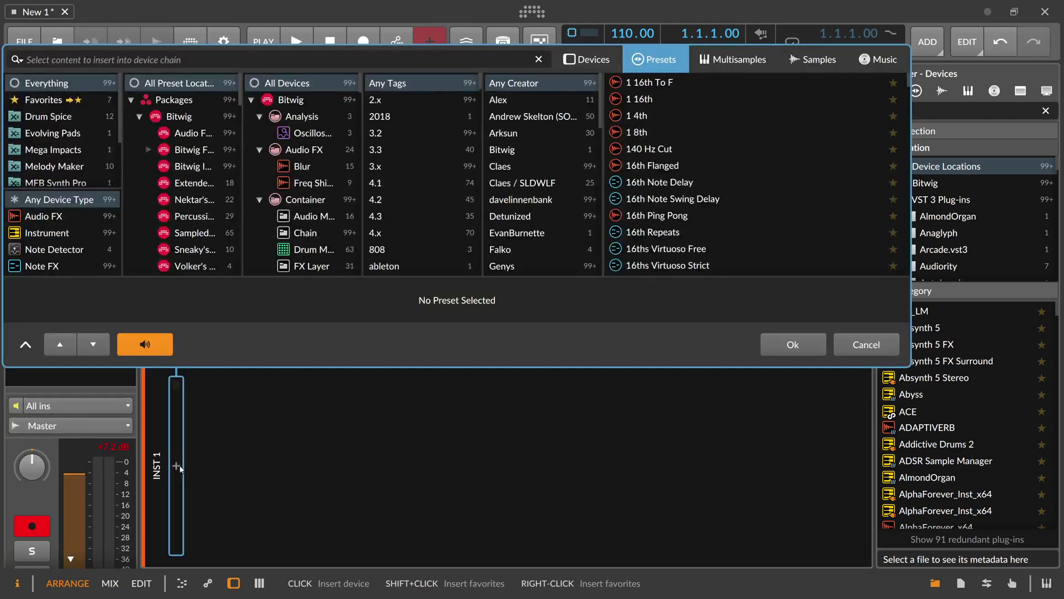
text(test)
click(586, 59)
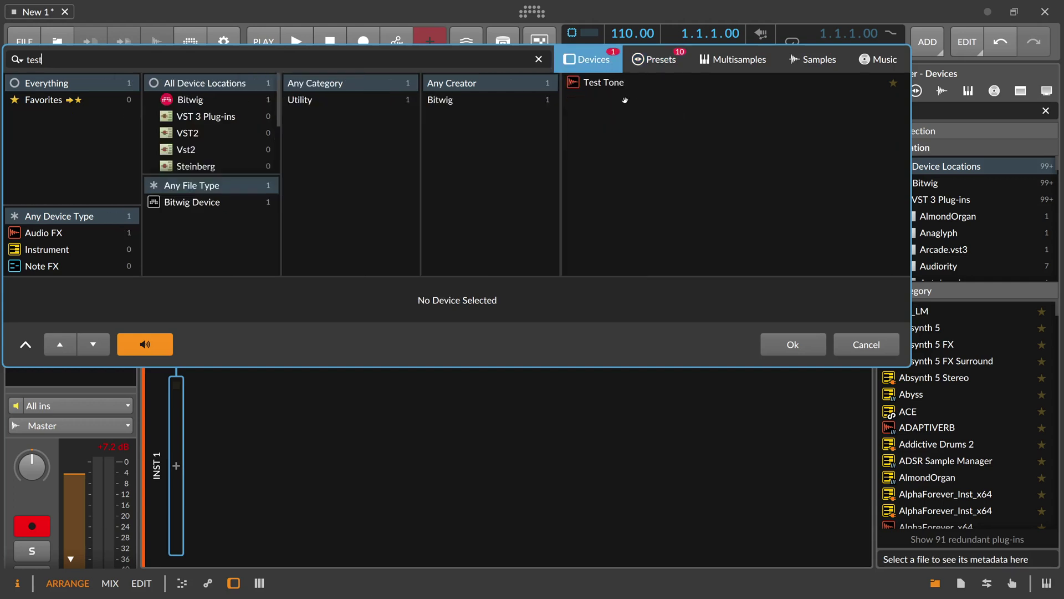
double_click(609, 83)
Set the Test Tone to the impulse waveform at about 0.51 Hz with Gain and Mix at maximum.
click(238, 385)
click(250, 493)
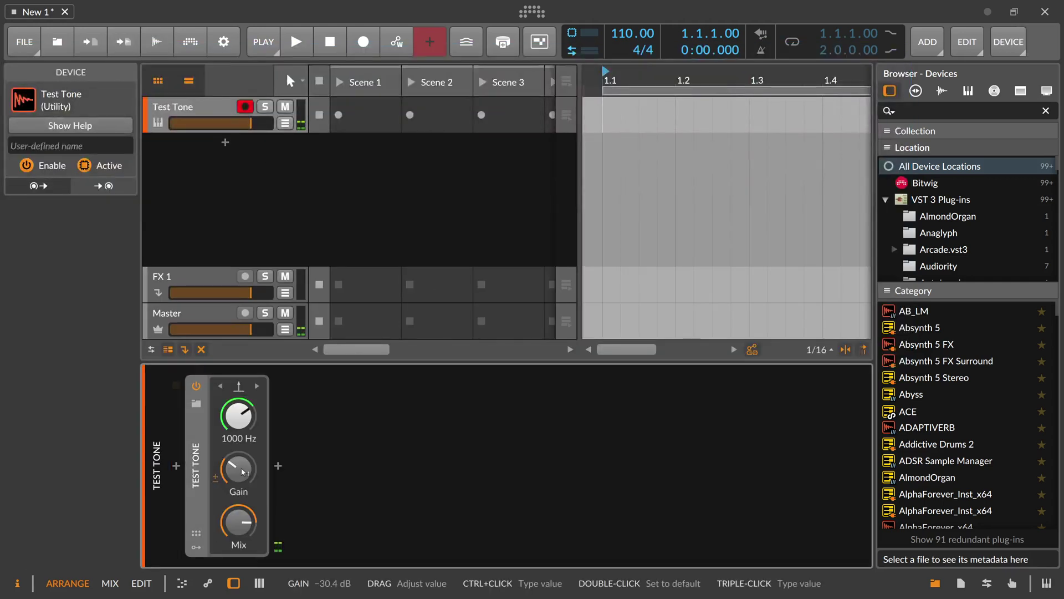
mouse_move(241, 475)
mouse_down()
mouse_move(242, 438)
mouse_move(242, 485)
mouse_move(254, 487)
mouse_up()
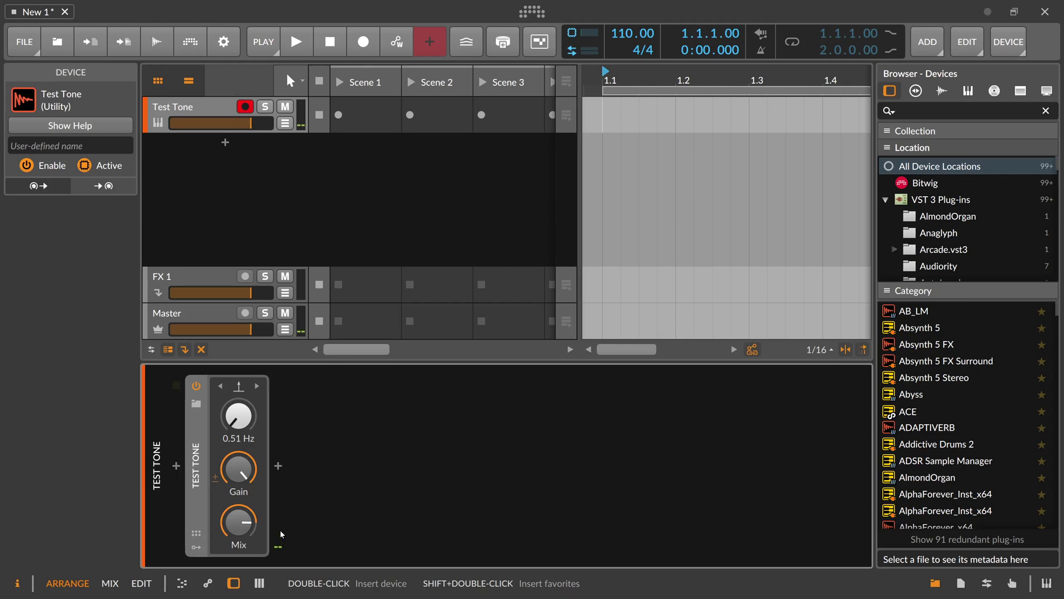
double_click(245, 548)
Insert an Oscilloscope after the Test Tone and turn the Test Tone's Gain down to minimum.
click(277, 471)
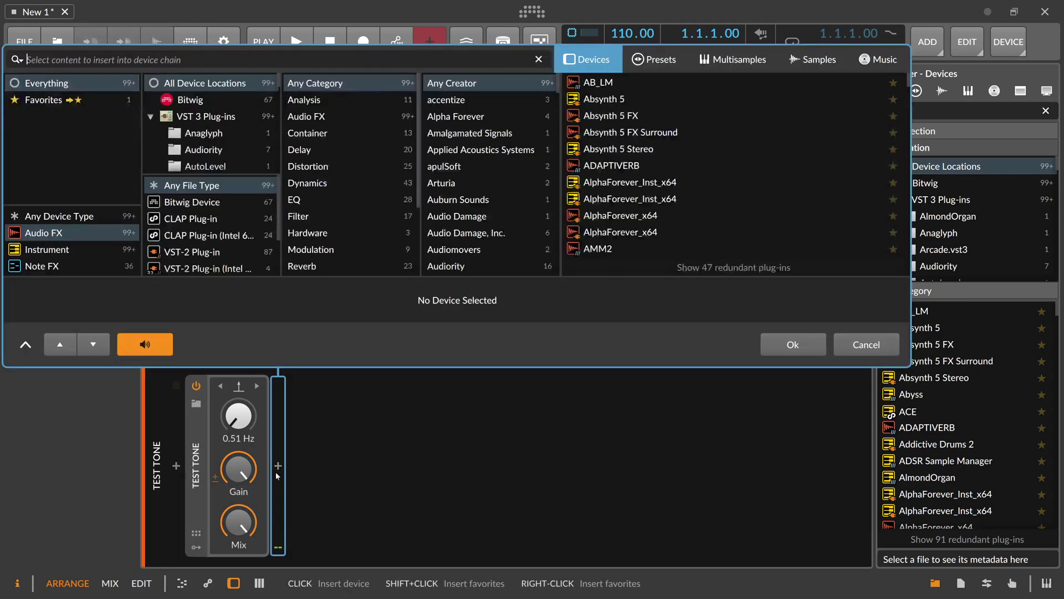
text(osc)
key(Down)
key(Return)
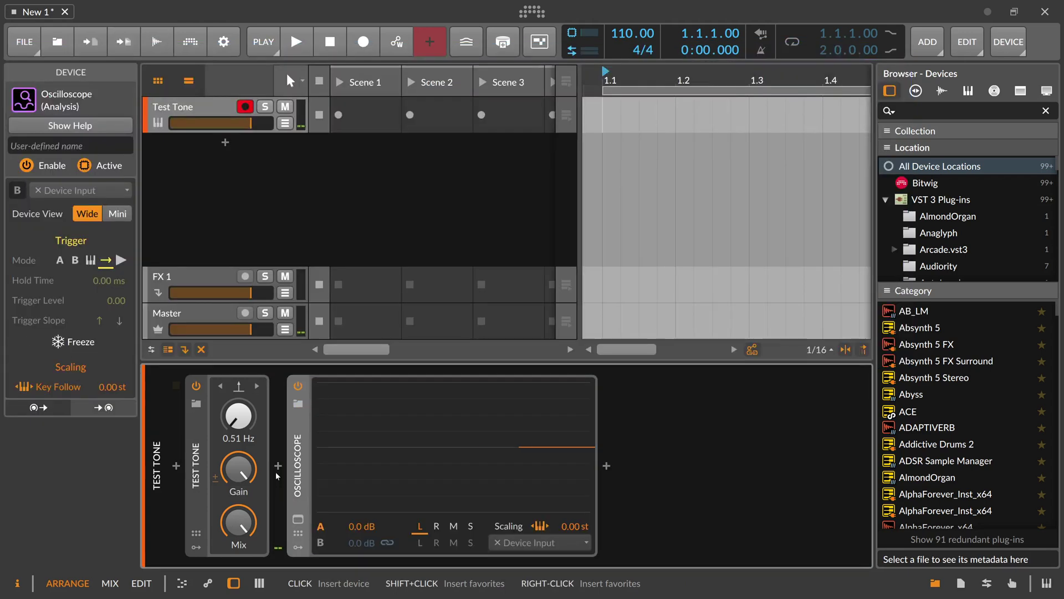
drag(238, 468, 237, 560)
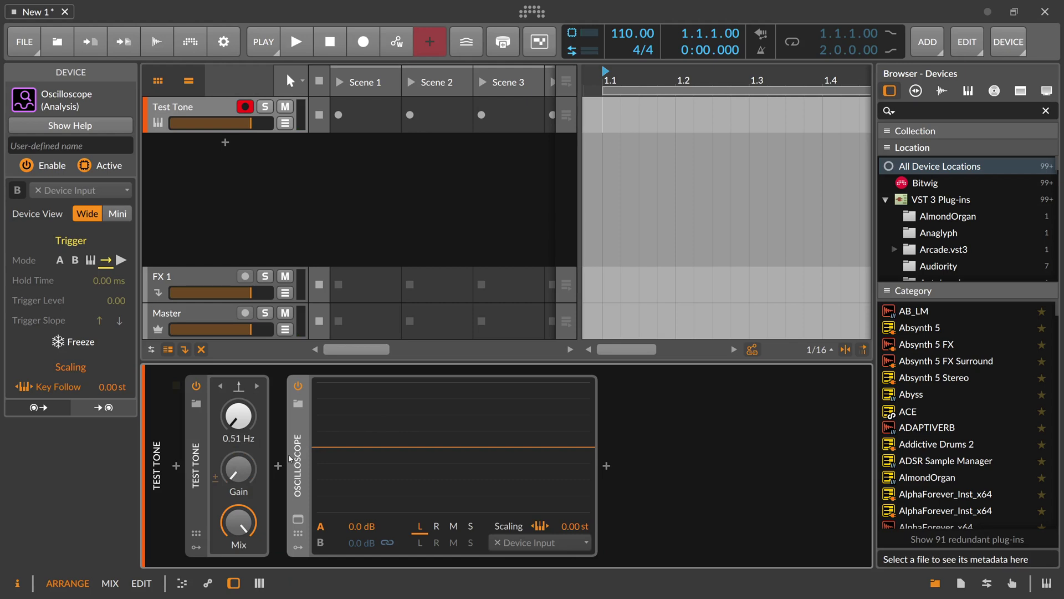
Insert a Convolution device between the Test Tone and the Oscilloscope.
click(279, 465)
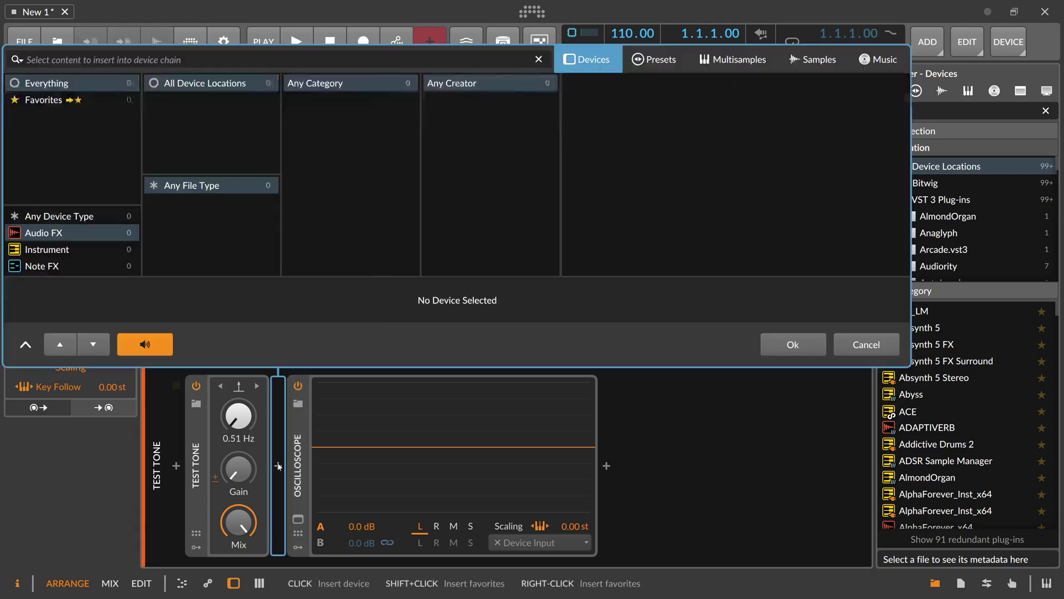
text(dn)
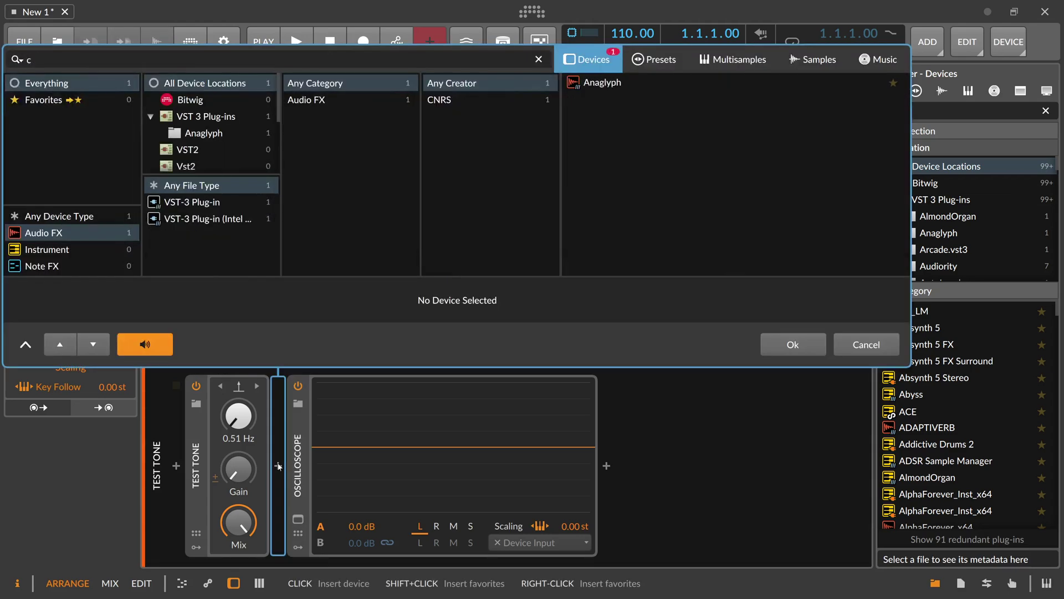
text(on)
key(Down)
key(Return)
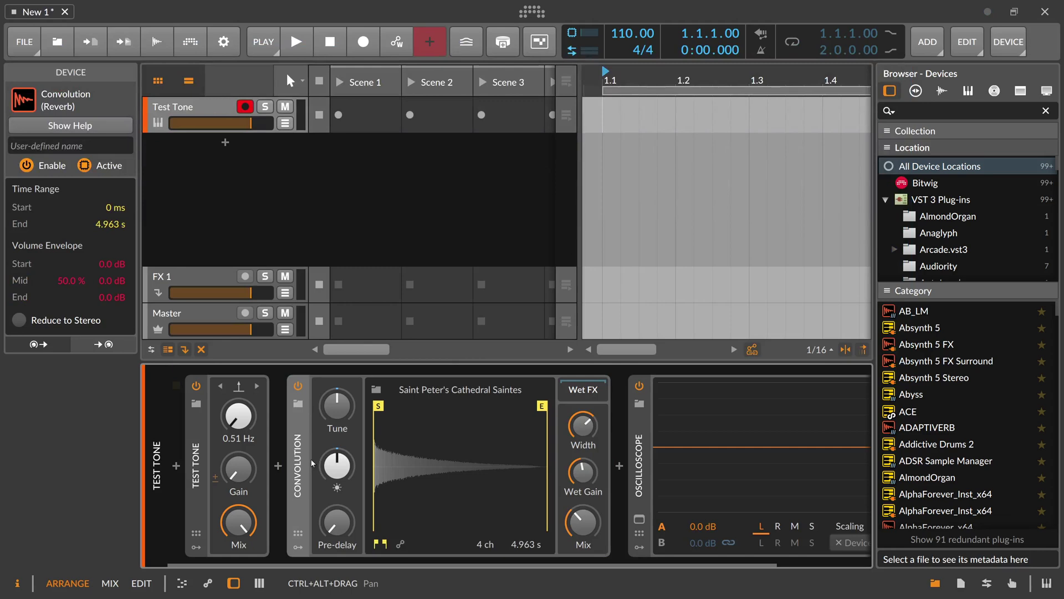
Delete the Convolution, Oscilloscope and Test Tone devices from the track.
key(Delete)
key(Delete)
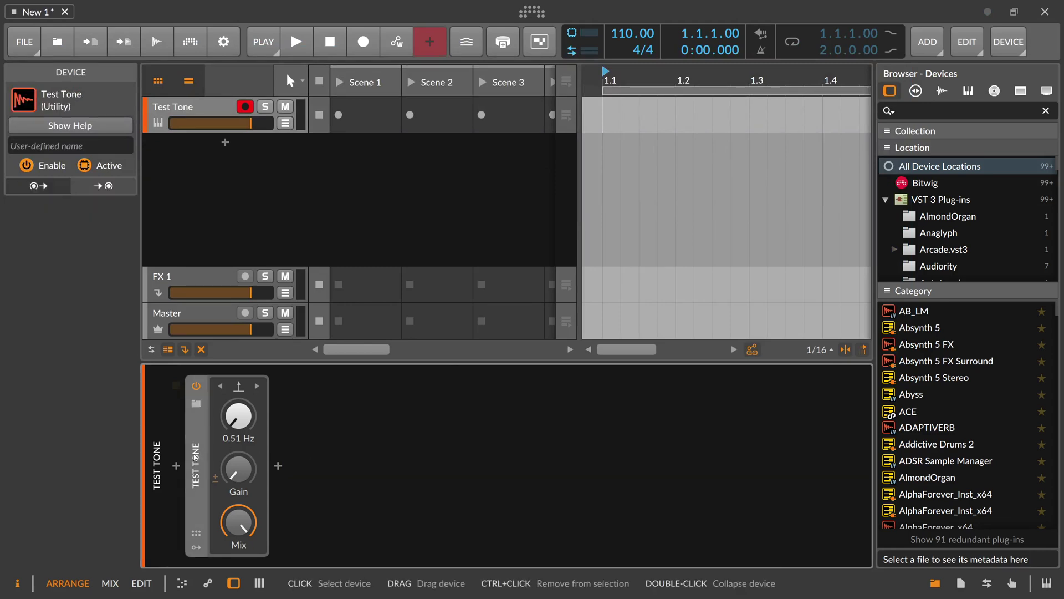
key(Delete)
Insert Bitwig's Polysynth into the empty instrument track.
click(176, 466)
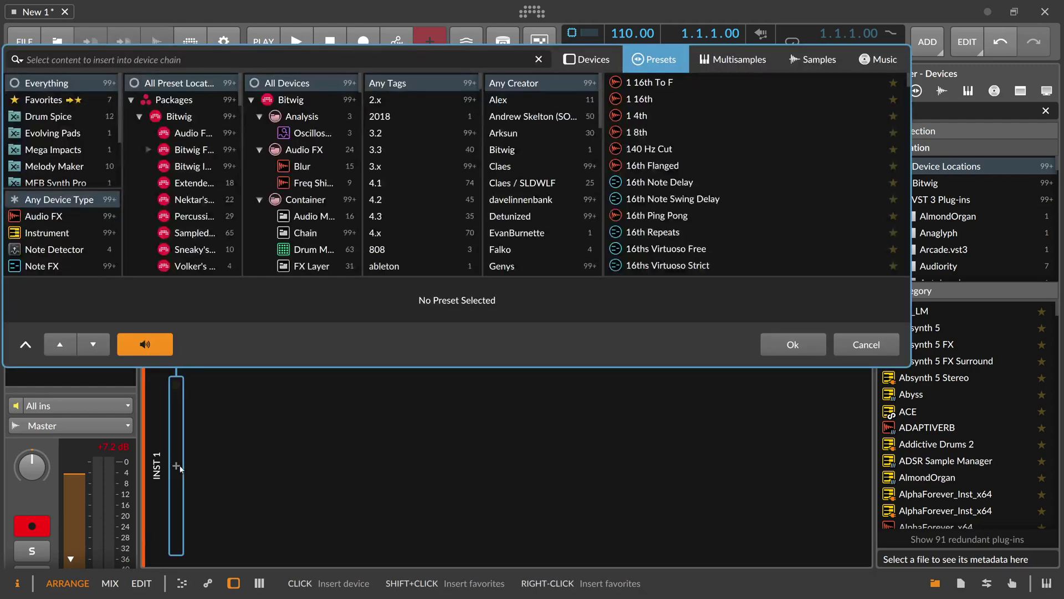
text(poly)
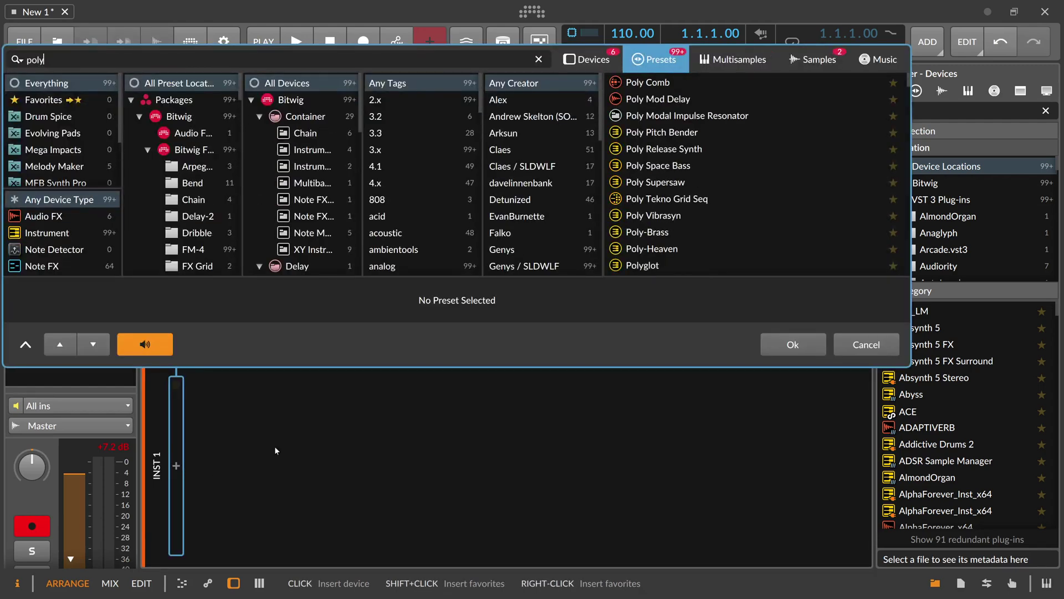
click(586, 60)
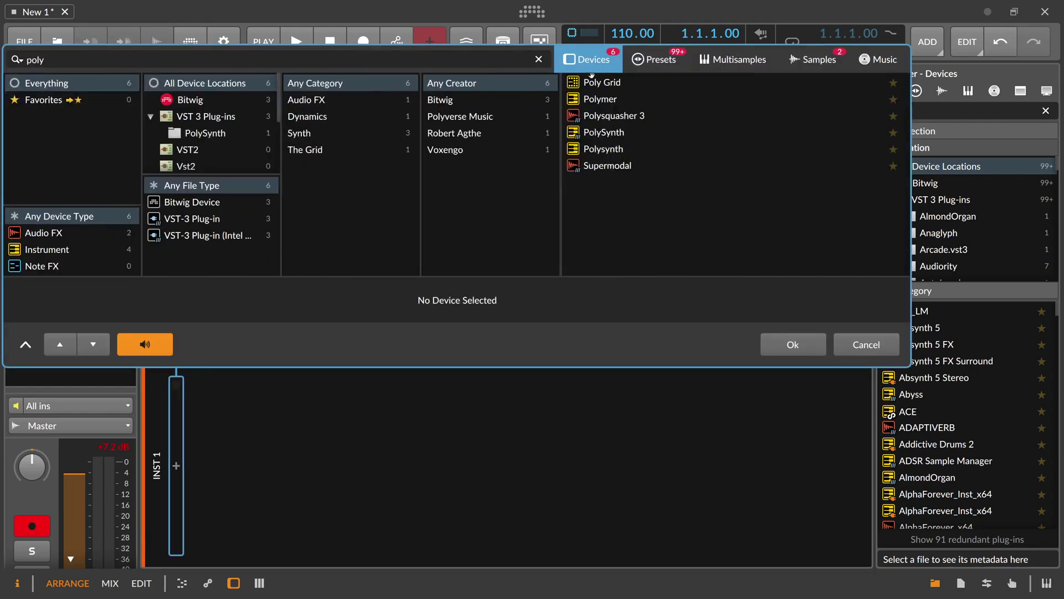
double_click(604, 148)
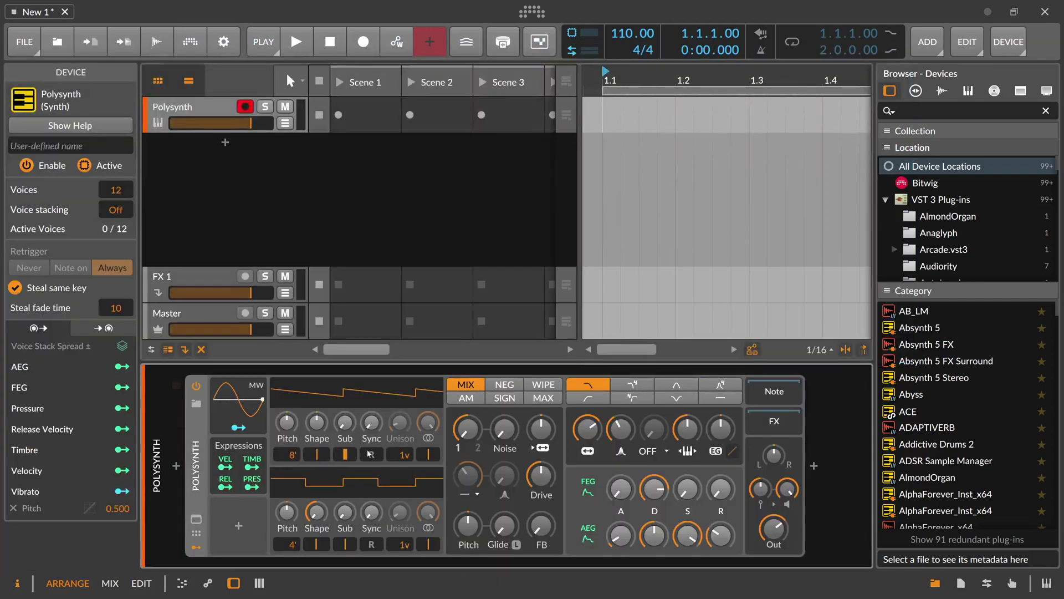
Reset the Polysynth's output level, raise its filter envelope amount, and collapse the device.
double_click(774, 528)
drag(720, 429, 721, 399)
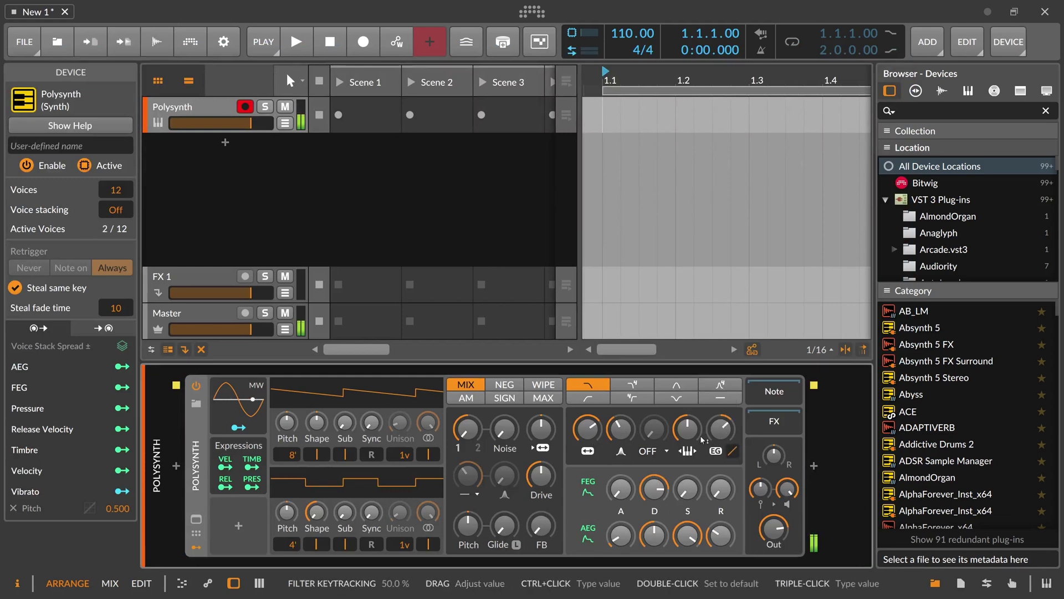
double_click(196, 466)
Insert a Ring-Mod after the Polysynth and select Oscillator as its source.
click(277, 470)
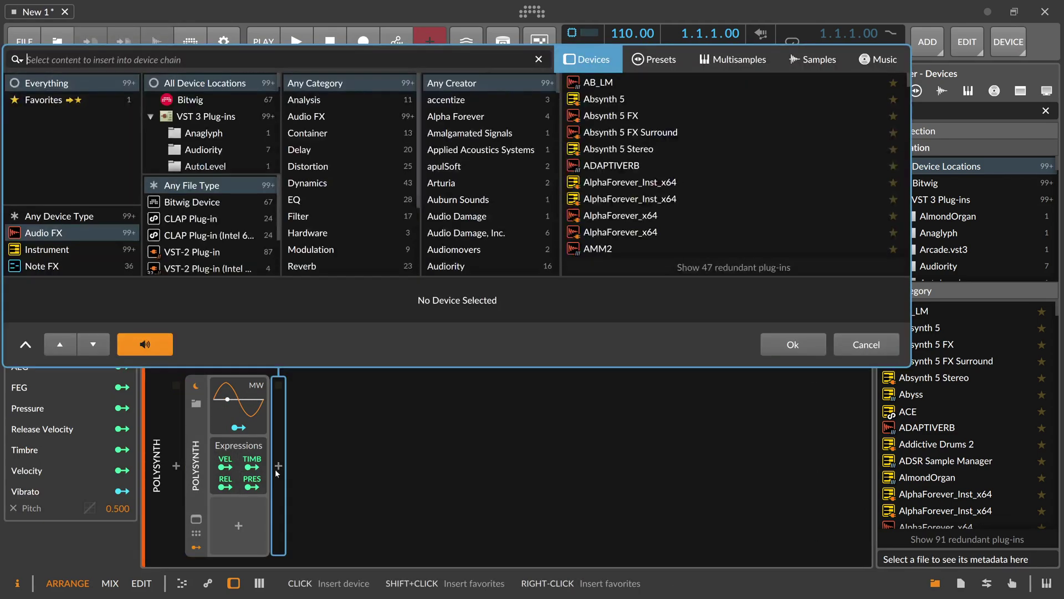
text(ring)
key(Return)
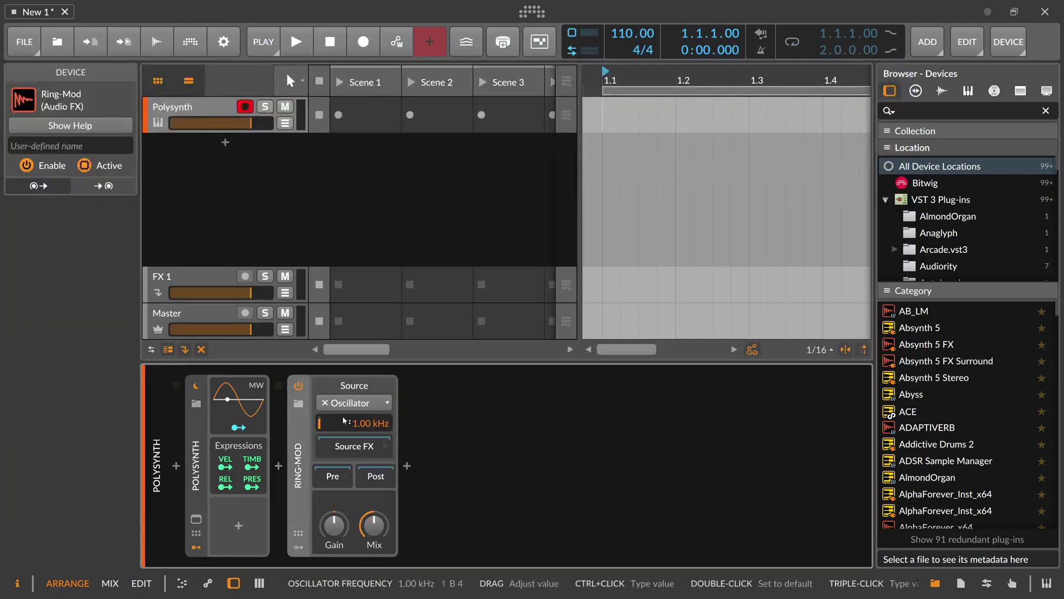
click(355, 403)
click(359, 405)
click(360, 405)
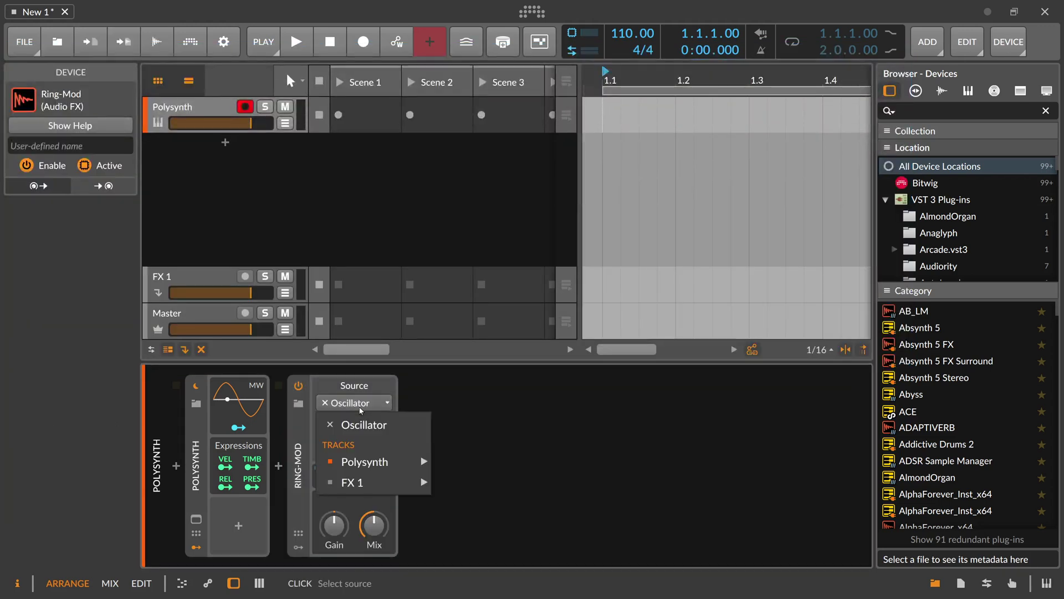
click(353, 424)
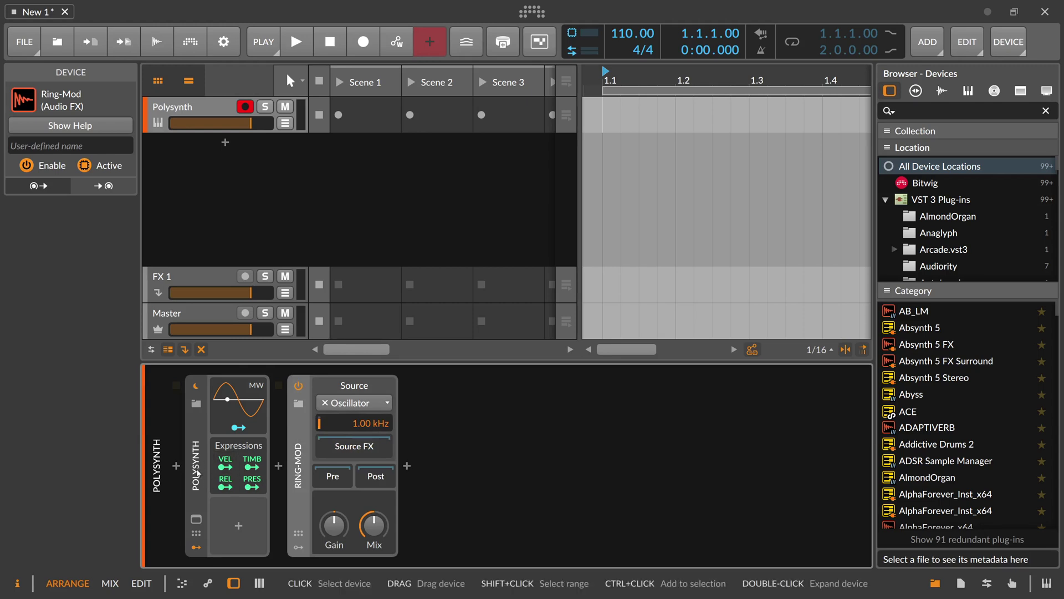
Adjust the Ring-Mod's oscillator frequency while auditioning notes.
drag(366, 431, 366, 388)
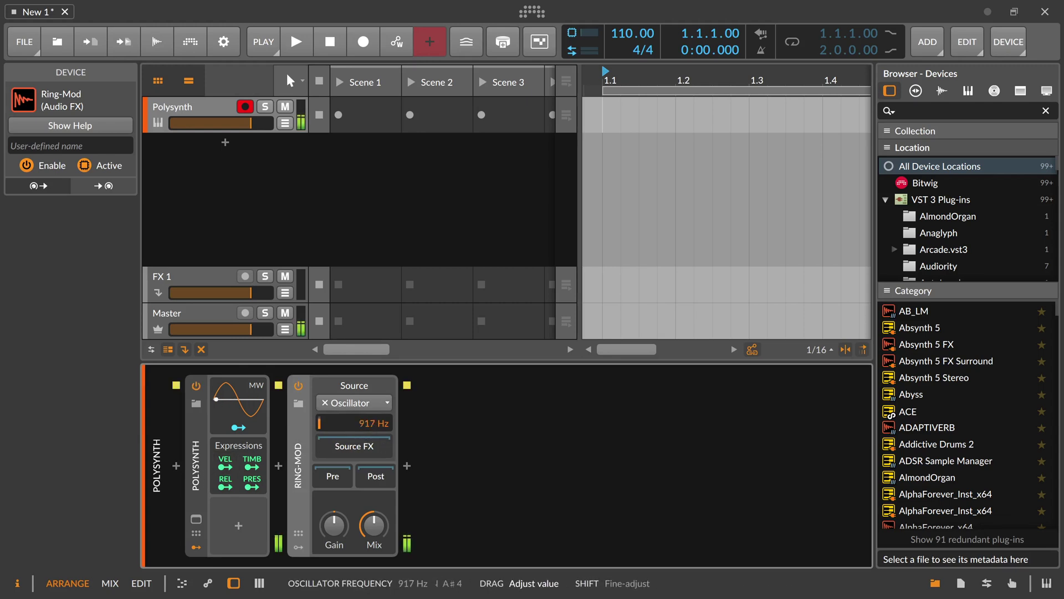
drag(328, 424, 328, 419)
Expand the Polysynth, raise its pre-filter Drive, and collapse it again.
double_click(195, 472)
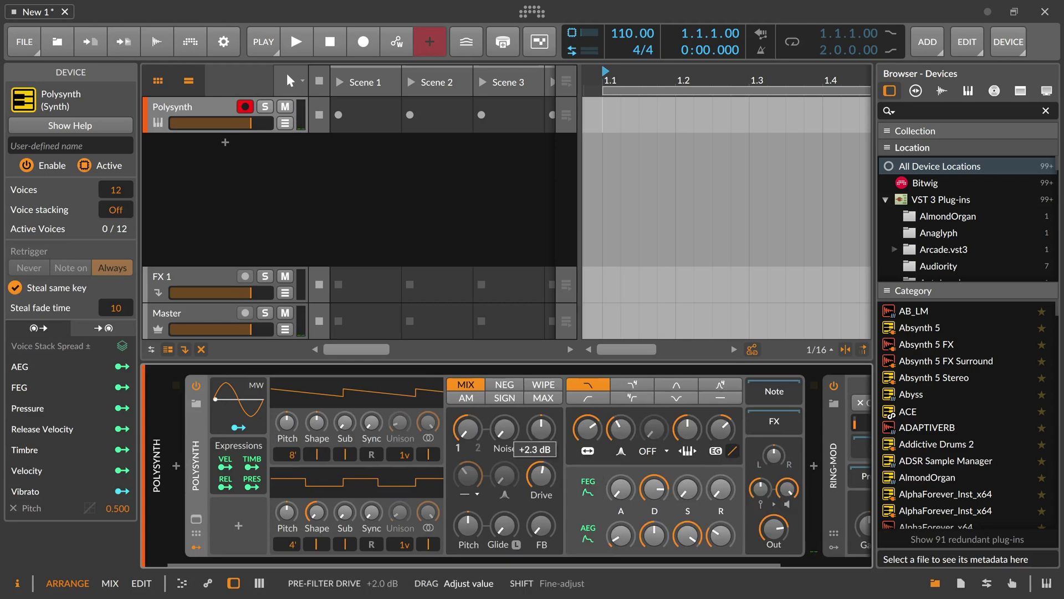
drag(541, 475, 540, 464)
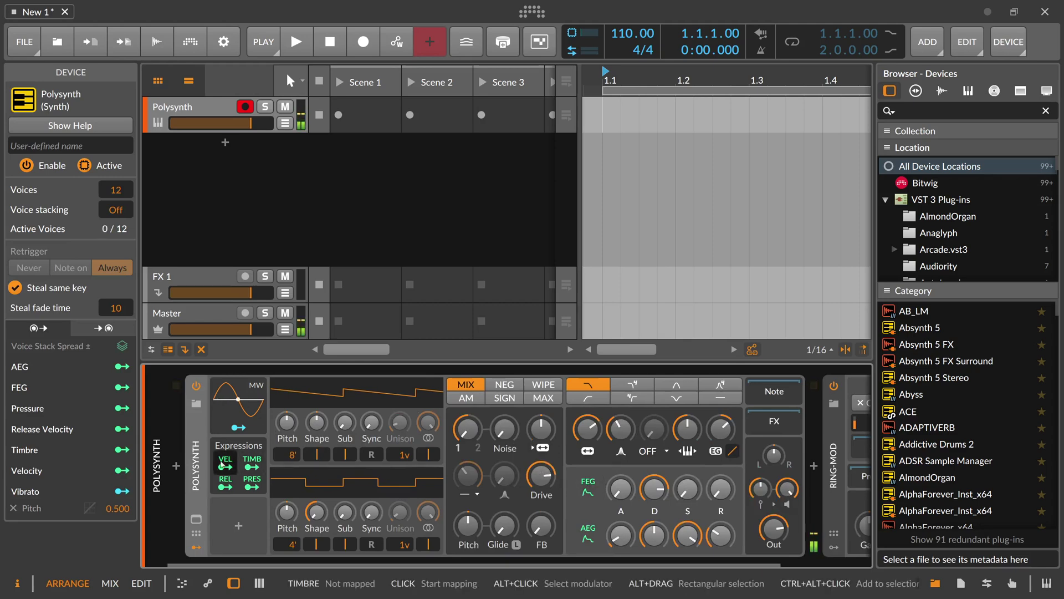
double_click(195, 466)
Set the Ring-Mod's oscillator frequency to 447 Hz and keep Oscillator as its source.
drag(352, 437, 353, 457)
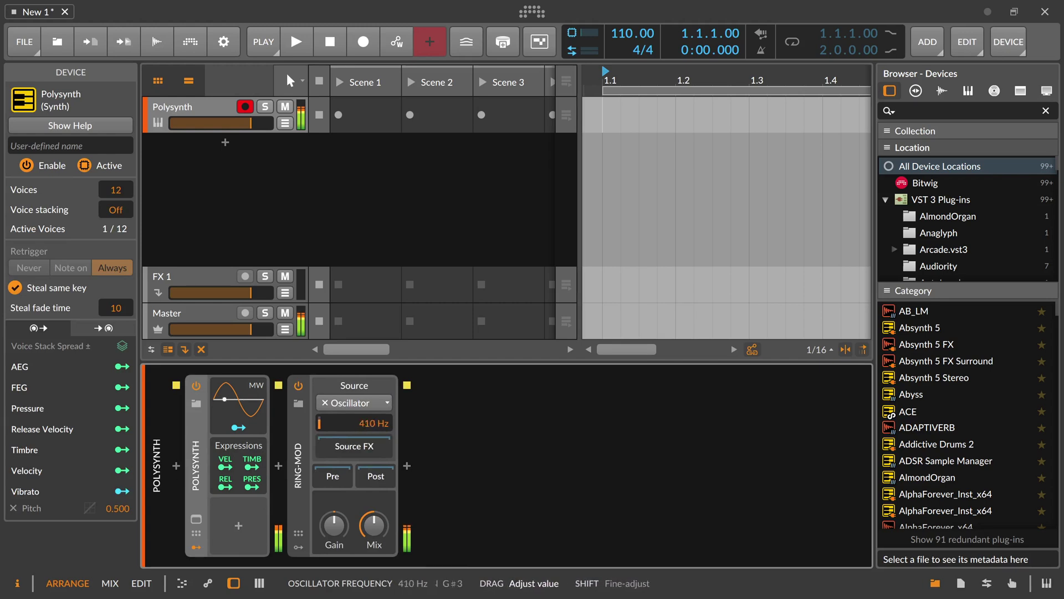
click(341, 404)
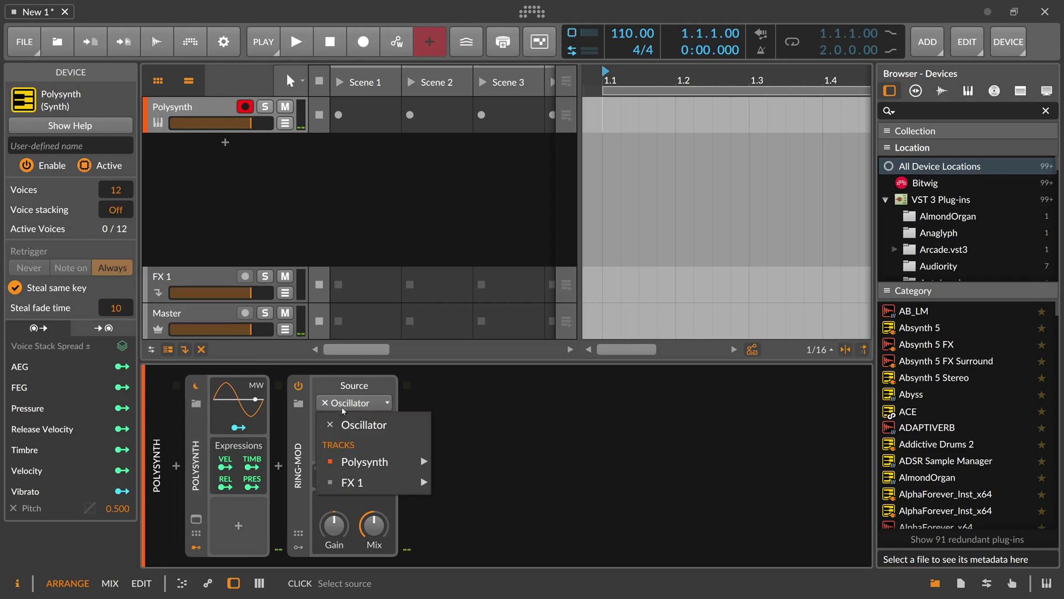
click(355, 424)
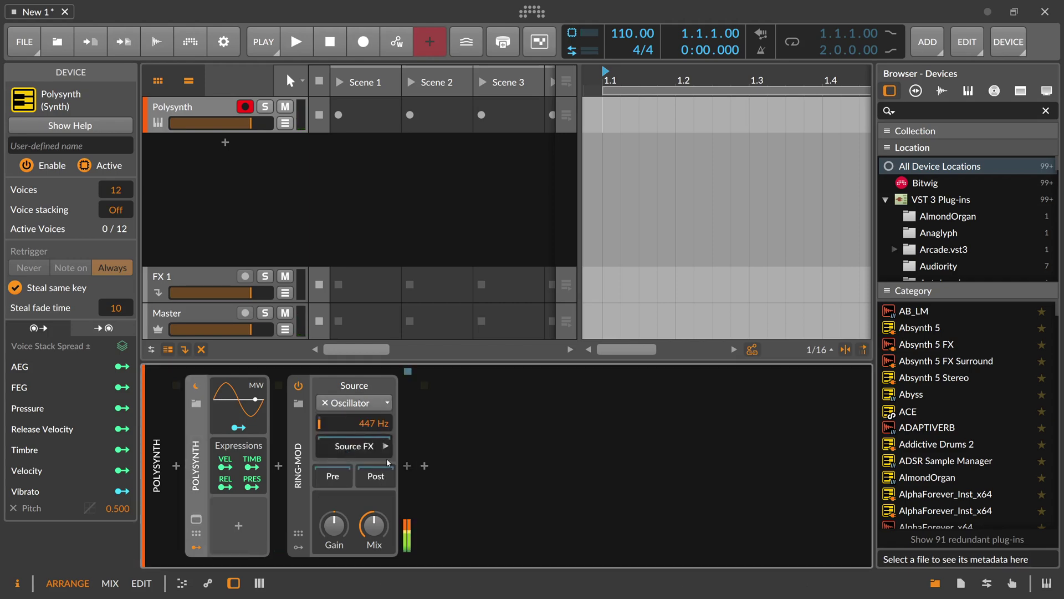
Insert a Test Tone into the Ring-Mod's Source FX chain and set its waveform to Square.
click(406, 466)
text(test)
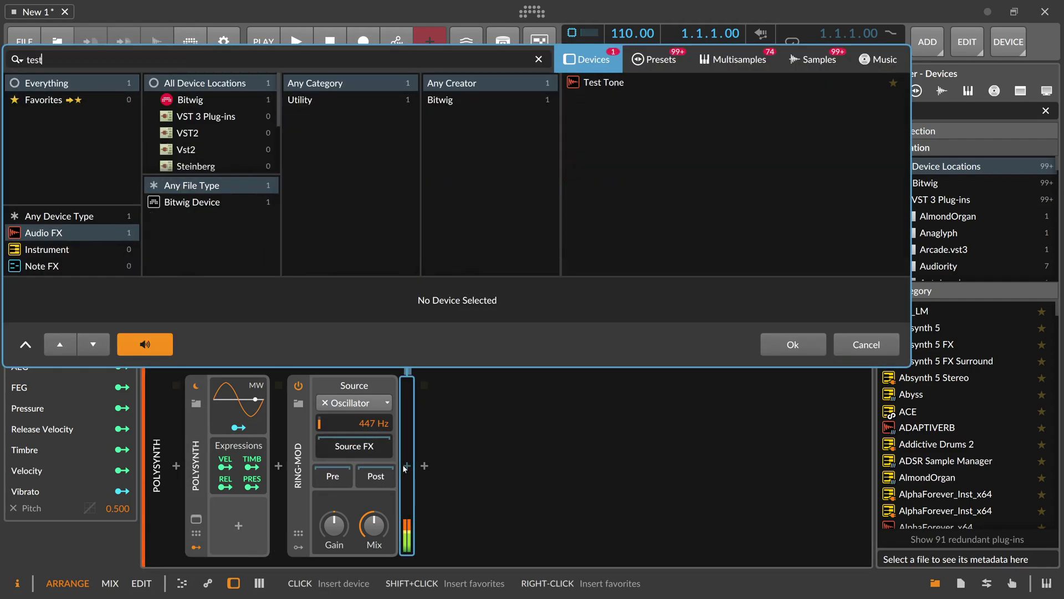
key(Down)
key(Return)
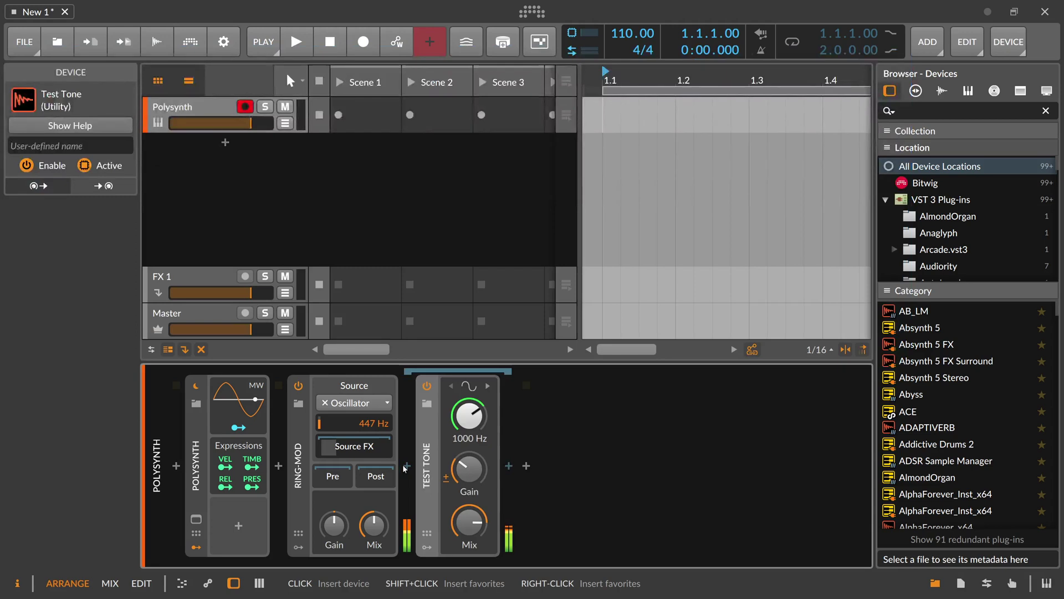
click(469, 386)
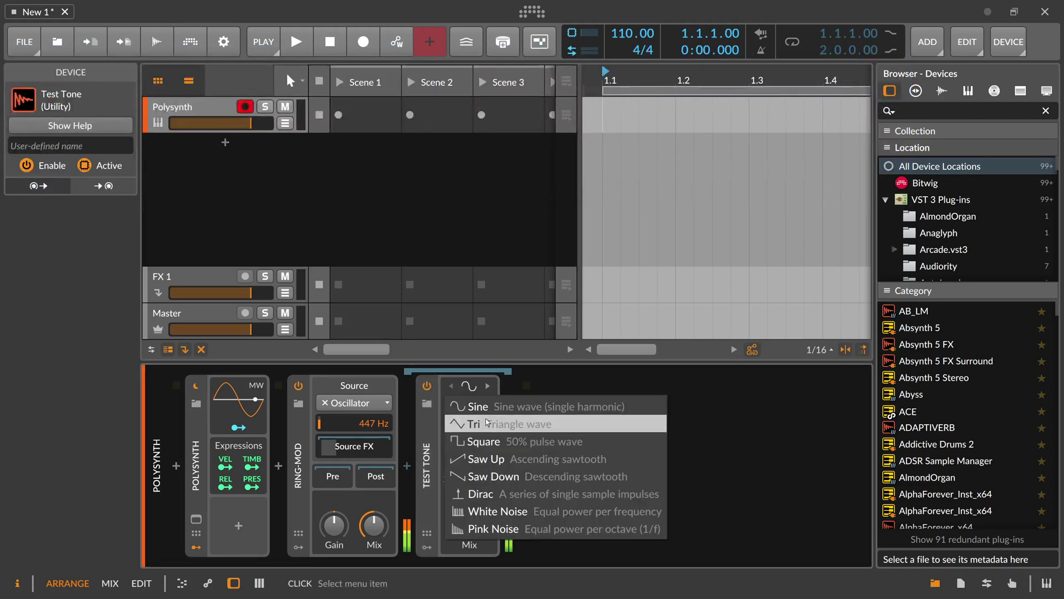
click(485, 441)
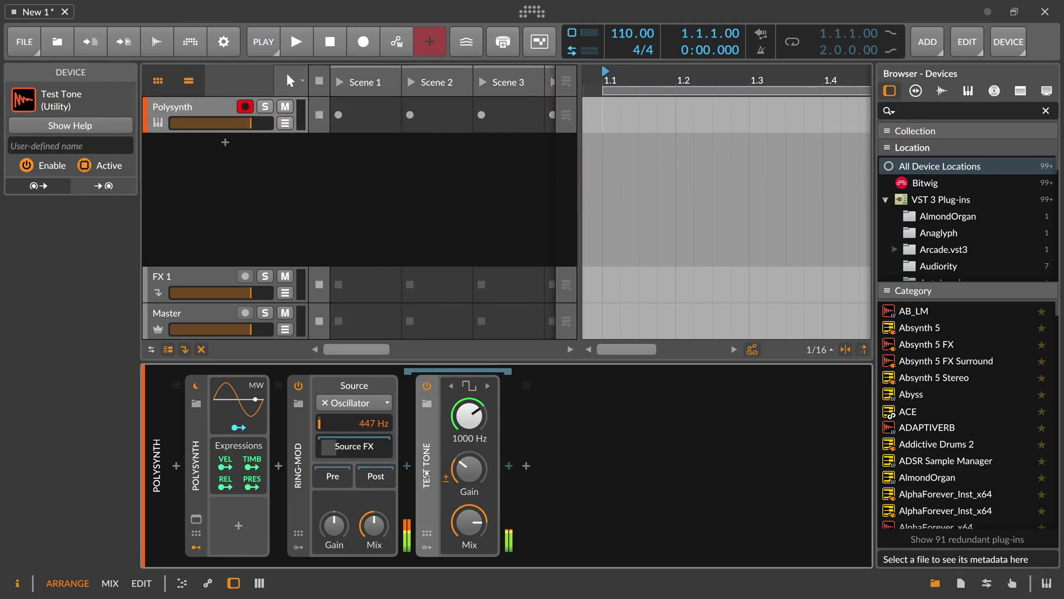
Raise the Test Tone's Mix and Gain to maximum and lower its frequency to 2.48 Hz while auditioning notes.
drag(469, 524, 469, 496)
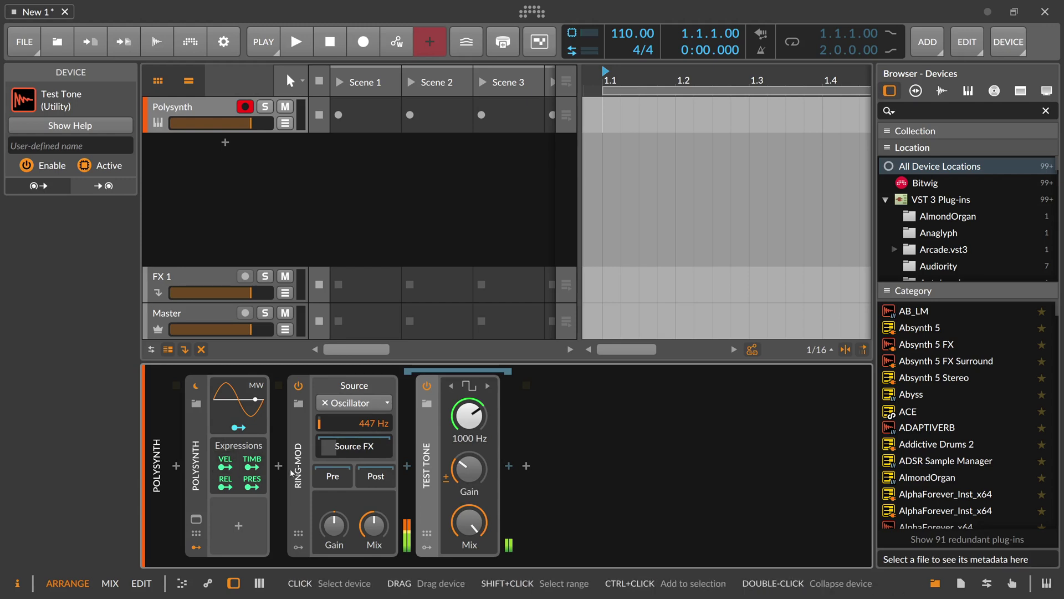
drag(469, 468, 469, 422)
drag(470, 416, 469, 447)
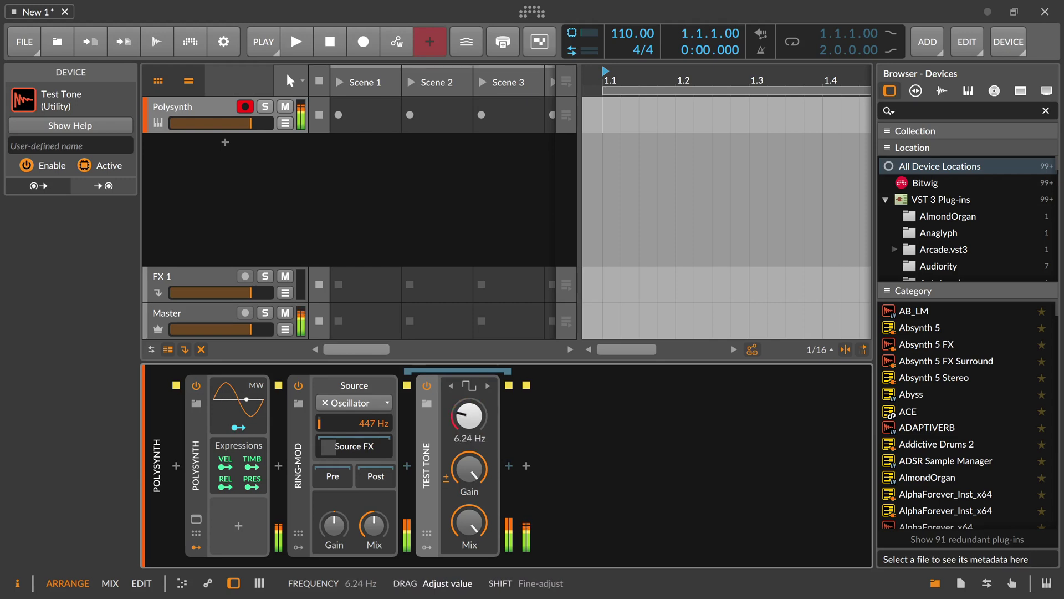
drag(469, 447, 469, 452)
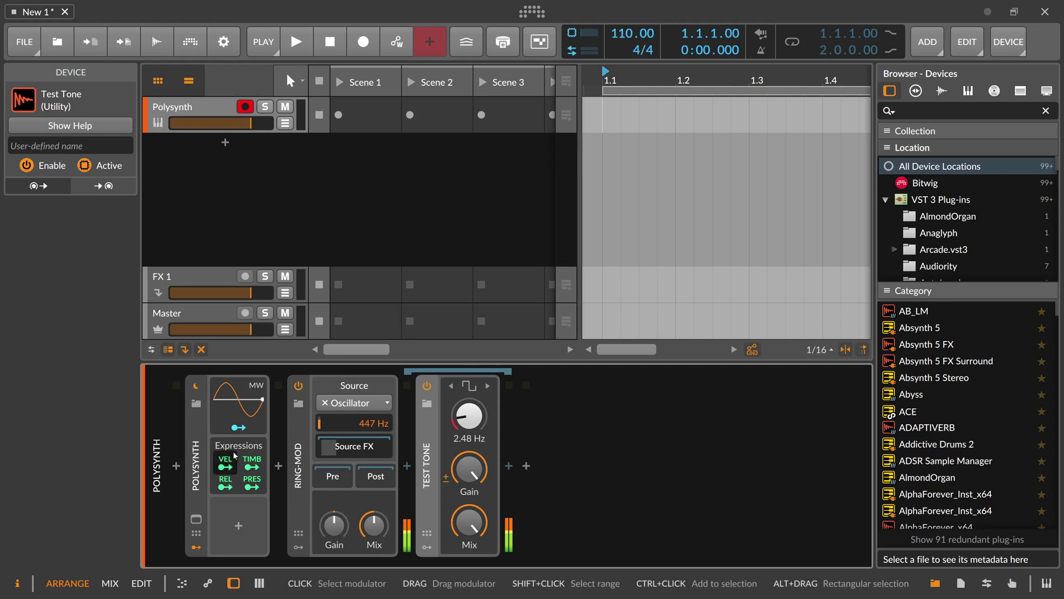
Delete the Ring-Mod together with its nested Test Tone, leaving only the Polysynth in the chain.
click(297, 435)
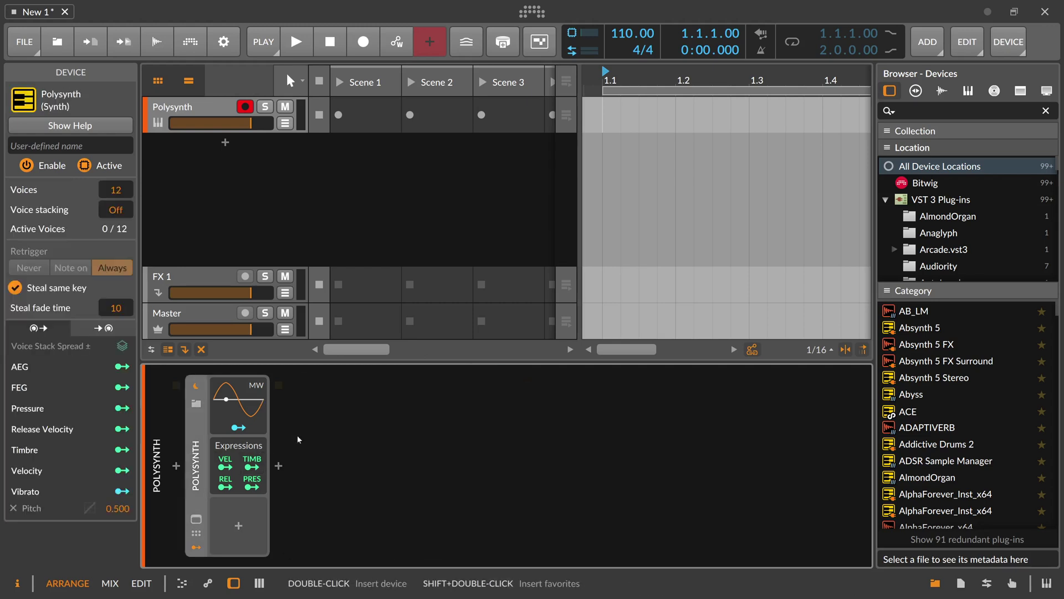